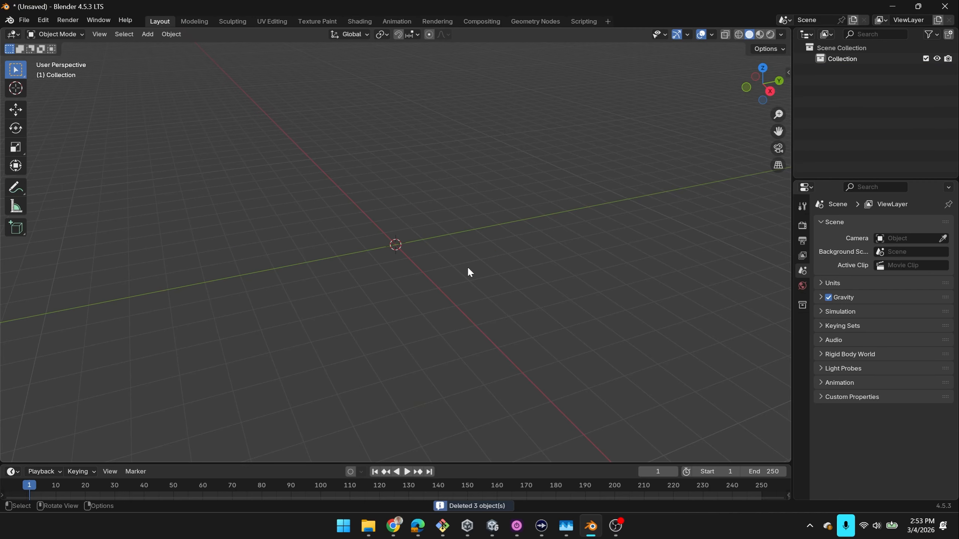
- Add a mesh plane at the world origin
key("shift+a")
mouse_move(435, 275)
left_click(491, 280)
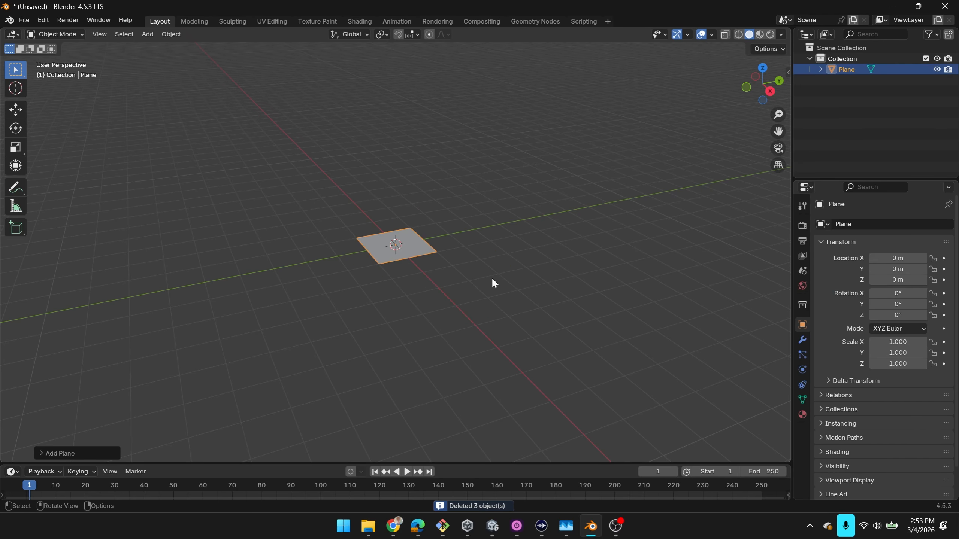
- Add the three-feather picture as a reference image while viewing the plane from the top
scroll(494, 278, "up", 1)
key("KP_7")
scroll(468, 295, "up", 3)
middle_click_drag(457, 313, 452, 291, "shift")
key("shift+a")
mouse_move(453, 290)
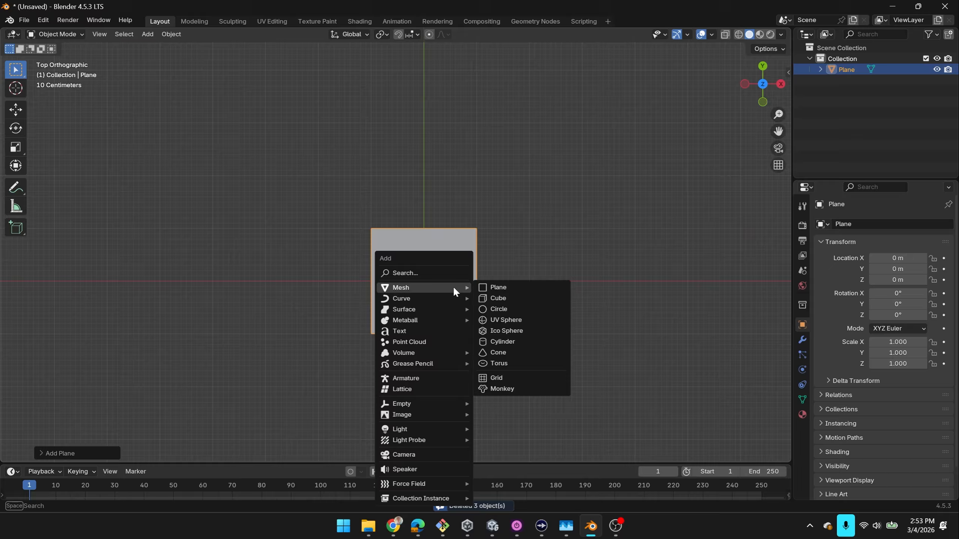
mouse_move(450, 413)
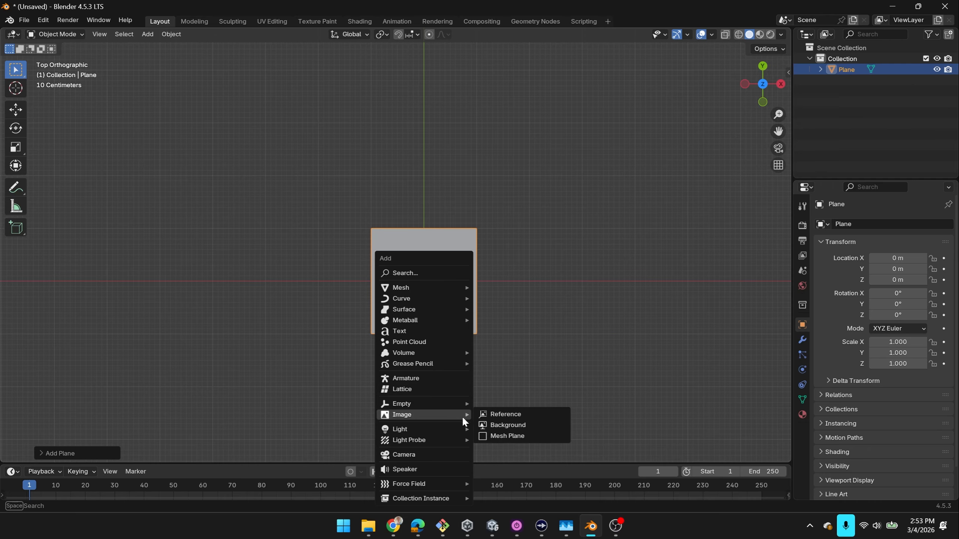
left_click(497, 413)
left_click(702, 416)
- Scale the reference image to about 0.495 and raise it along Z to about 0.118 m above the plane
scroll(537, 309, "down", 3)
key("s")
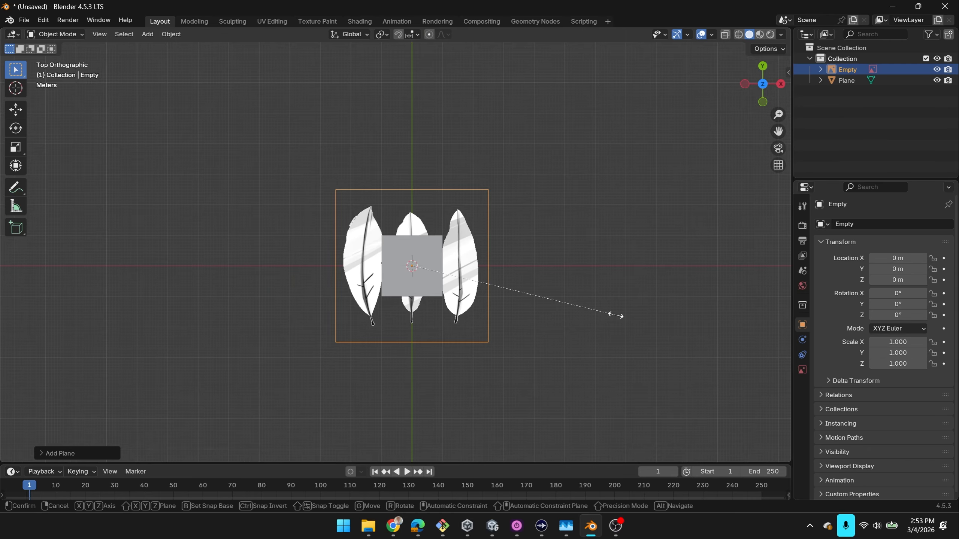
left_click(514, 308)
middle_click_drag(510, 310, 532, 241)
key("g")
key("z")
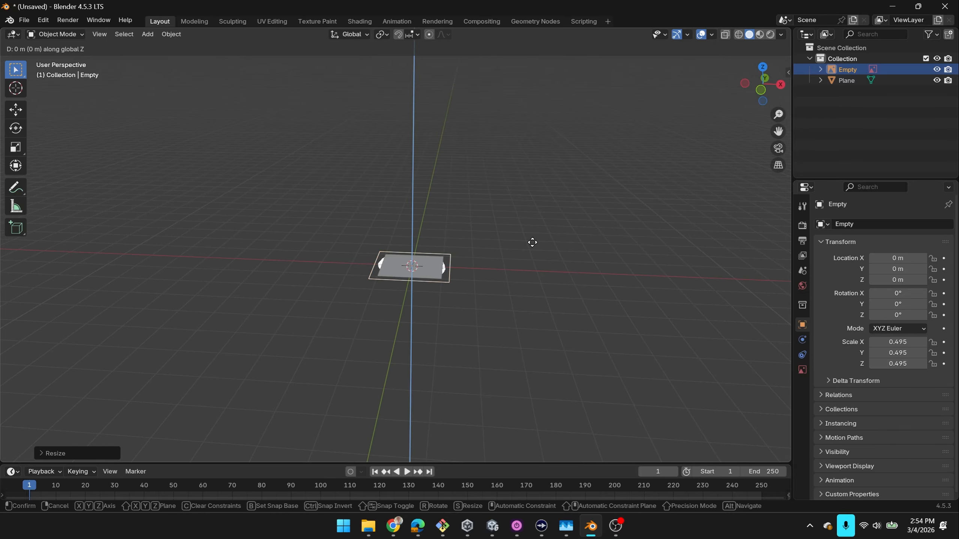
left_click(532, 237)
- Scale the reference image to about 0.4 so its frame matches the plane in top view
key("KP_7")
scroll(524, 251, "up", 4)
key("s")
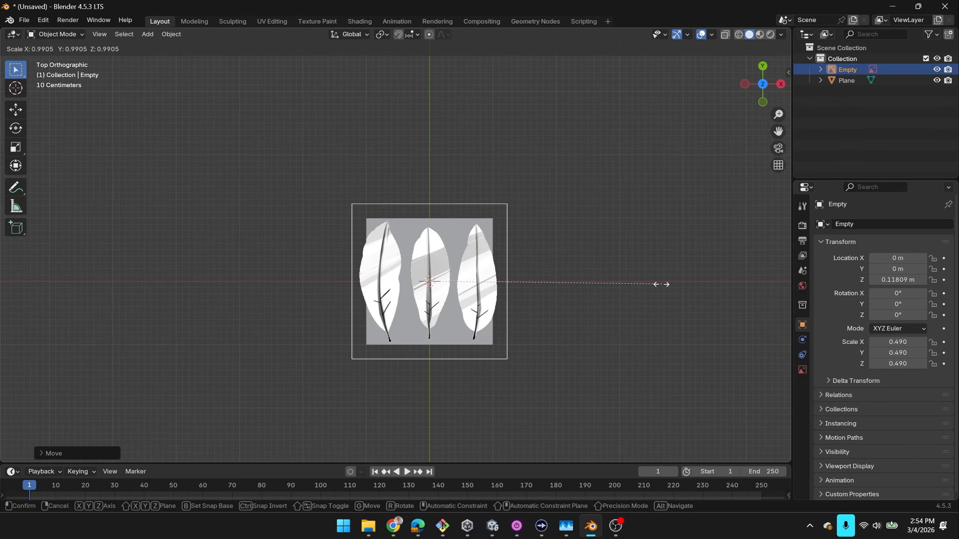
left_click(620, 284)
- Examine how the reference image lines up above the plane, from the top and at an angle
scroll(621, 287, "up", 3)
middle_click_drag(519, 333, 604, 263, "shift")
key("KP_7")
middle_click_drag(458, 313, 458, 324, "shift")
middle_click_drag(458, 324, 450, 296)
middle_click_drag(324, 366, 427, 256)
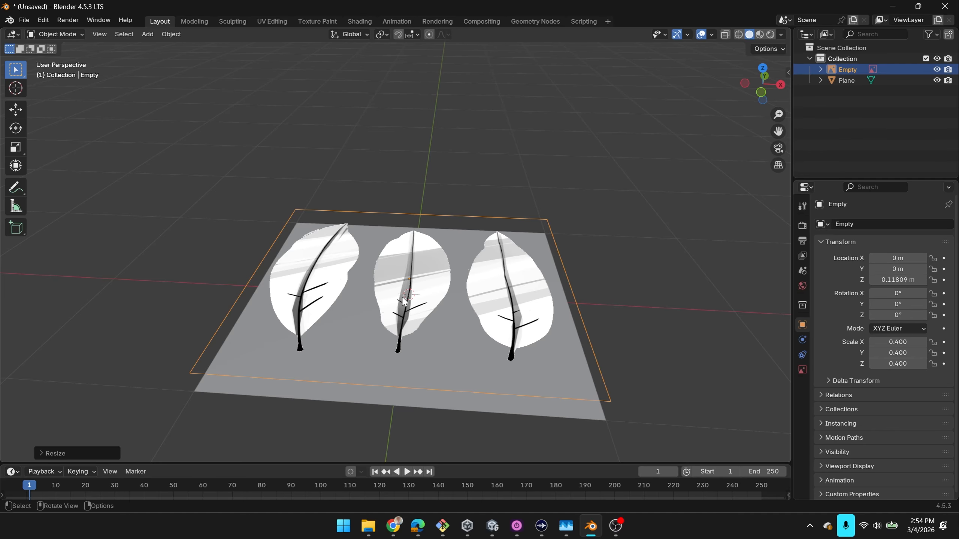
middle_click_drag(403, 300, 450, 351)
key("KP_7")
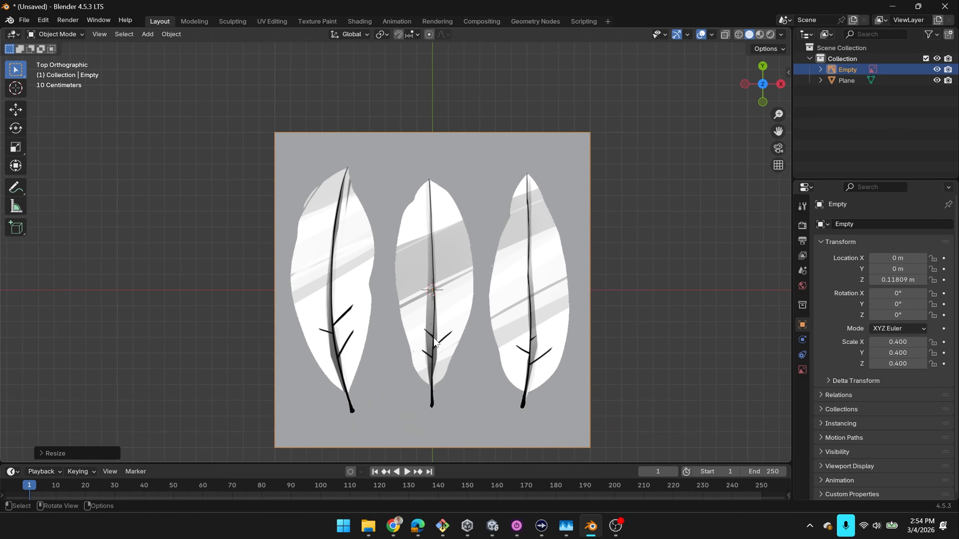
- Add a second mesh plane to the scene
scroll(430, 287, "up", 4)
key("shift+a")
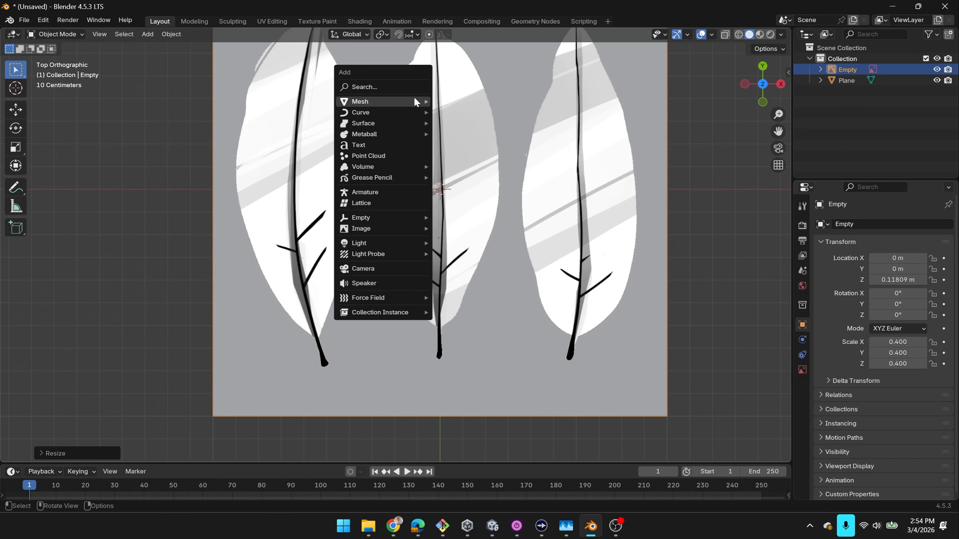
mouse_move(414, 101)
left_click(463, 98)
- Raise the new plane along Z to about 0.325 m and scale it to about 0.232
key("KP_Decimal")
middle_click_drag(568, 322, 551, 258)
key("g")
key("z")
left_click(557, 217)
key("s")
left_click(452, 209)
- Move the small plane over the lower end of the left feather, at about X -0.625 m, Y -0.53 m
key("KP_7")
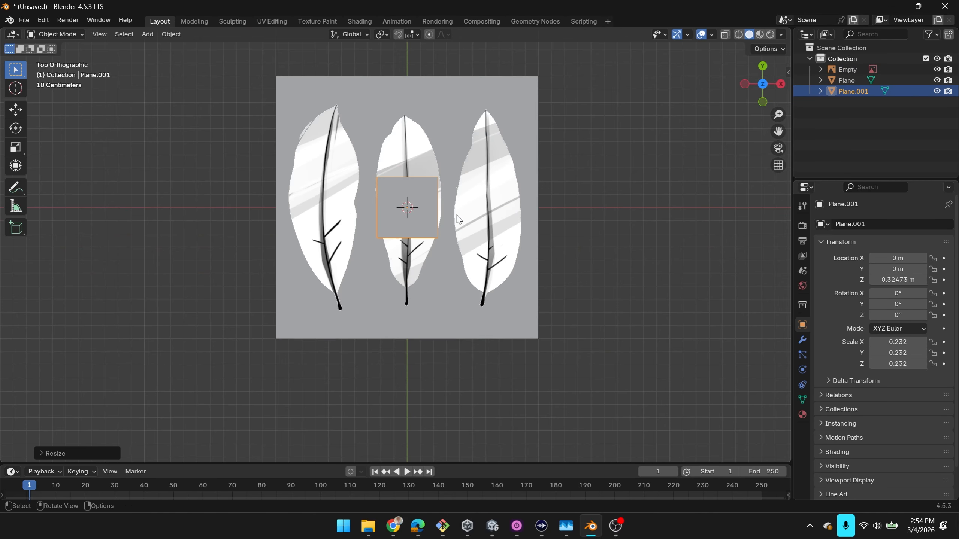
scroll(459, 241, "up", 2)
key("g")
left_click(410, 358)
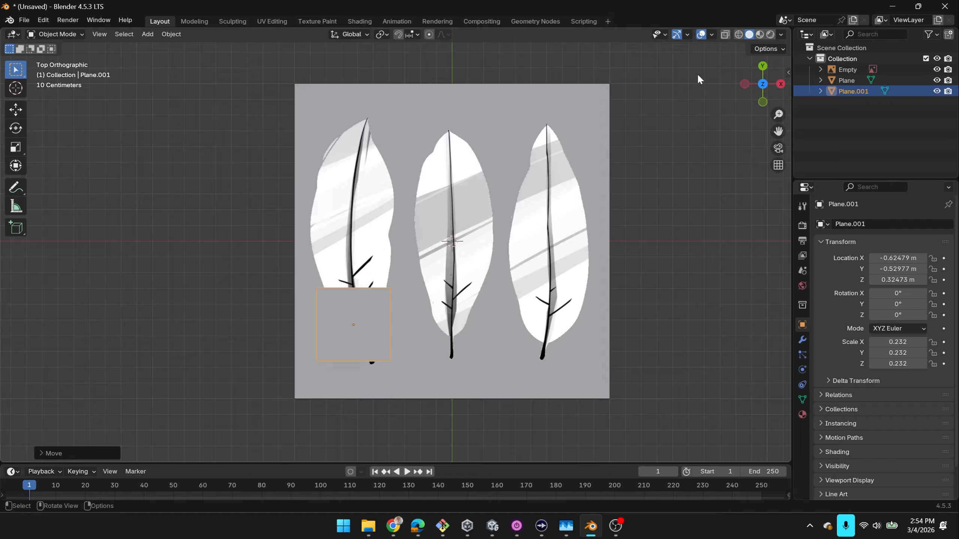
- Turn on X-Ray viewport shading and adjust its strength so the feathers can be traced through the plane
left_click(781, 35)
left_click(719, 308)
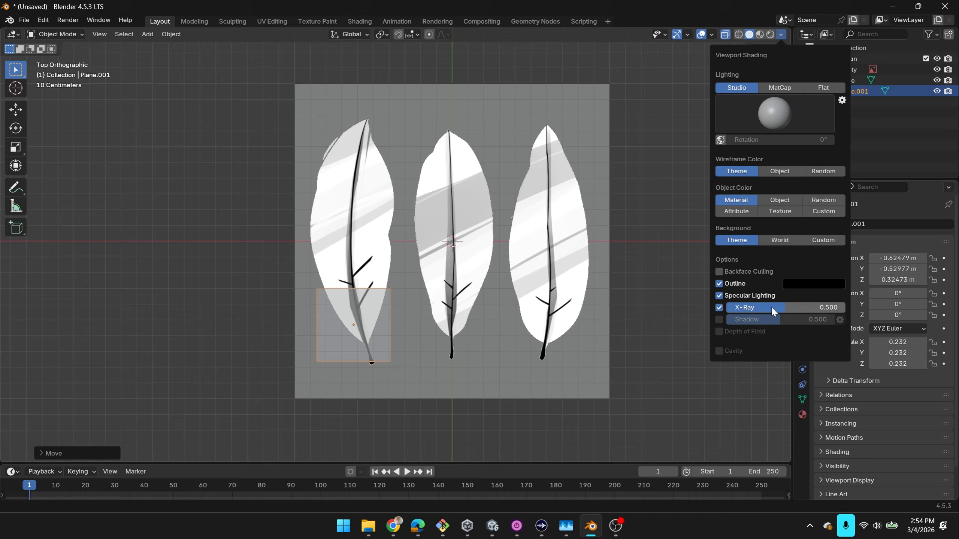
left_click_drag(773, 310, 805, 310)
scroll(416, 324, "down", 3)
scroll(381, 321, "up", 4)
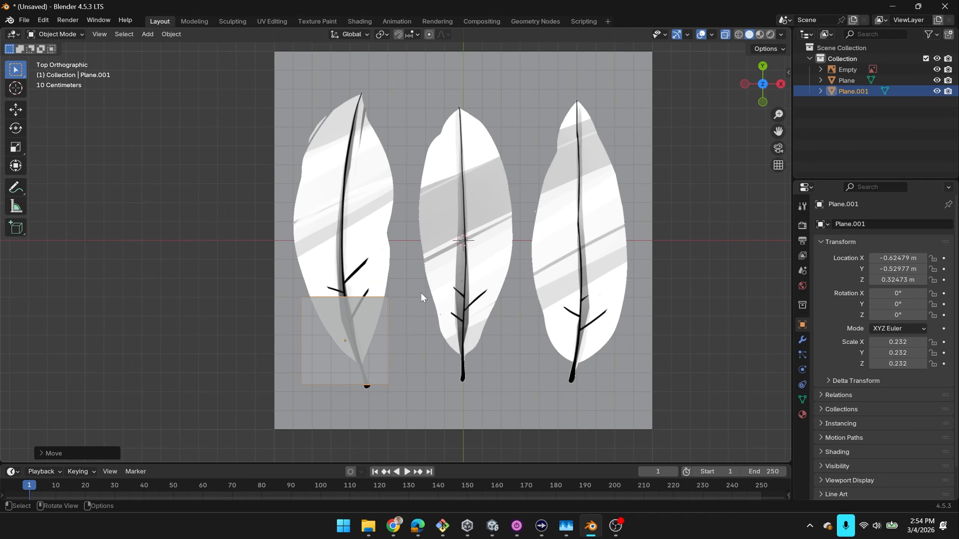
- Reposition the small plane to about X -0.585 m, Y -0.48 m and rotate it about 10.3° to follow the quill
middle_click_drag(400, 325, 425, 302, "shift")
key("g")
left_click(430, 294)
key("r")
left_click(431, 287)
- Narrow the plane's lower edge in Edit Mode and move it up to the base of the left feather's vane
key("Tab")
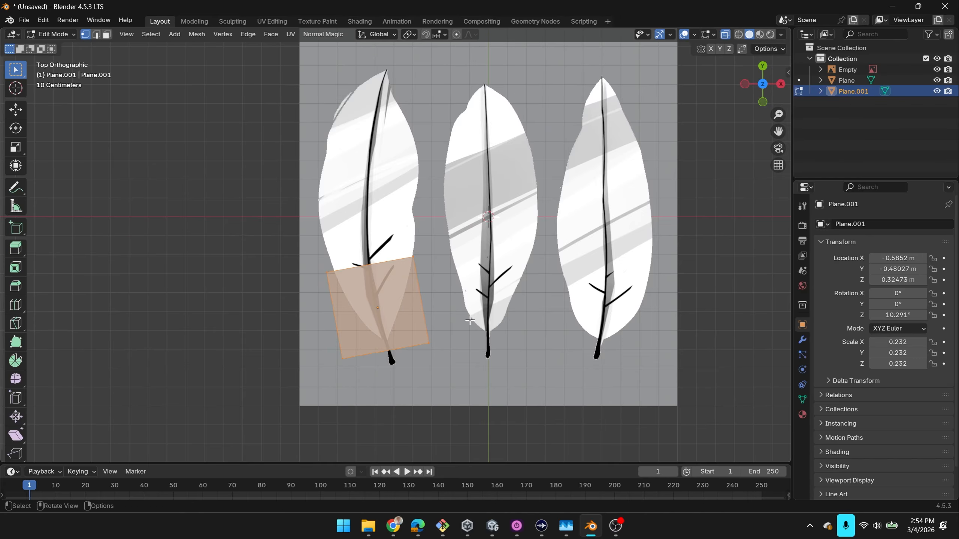
left_click_drag(456, 368, 324, 334)
key("s")
left_click(409, 344)
key("g")
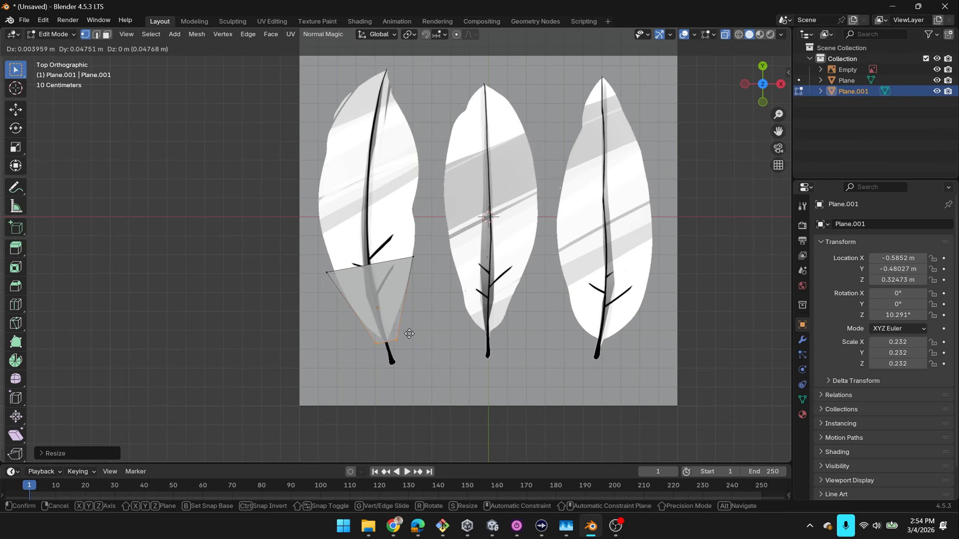
left_click(409, 334)
- Widen the plane's upper edge and lower it to surround the bottom part of the left feather
left_click_drag(428, 304, 316, 248)
key("s")
left_click(507, 235)
key("g")
left_click(507, 256)
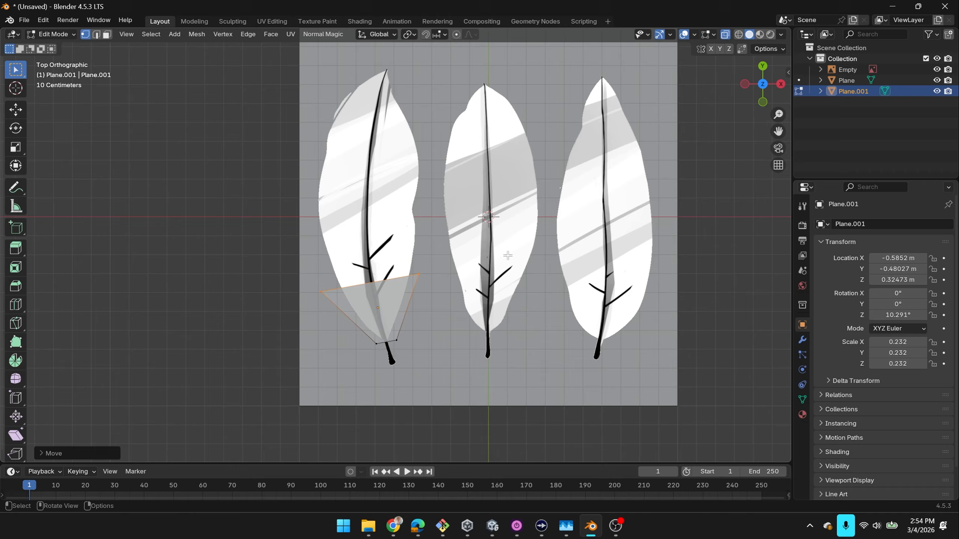
- Extrude the upper edge to the left feather's middle, and rotate, widen and reposition it around the outline
key("e")
left_click(490, 195)
key("r")
left_click(510, 220)
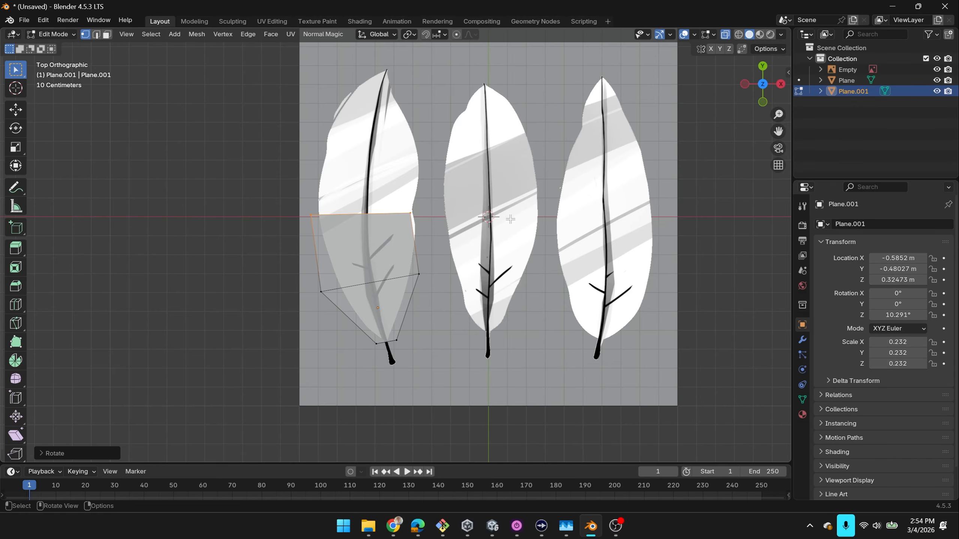
key("g")
left_click(517, 217)
key("s")
left_click(532, 218)
key("g")
left_click(529, 219)
- Extrude the middle edge up to just below the left feather's tip and rotate it to match the feather's lean
scroll(389, 292, "up", 5)
scroll(289, 344, "down", 3)
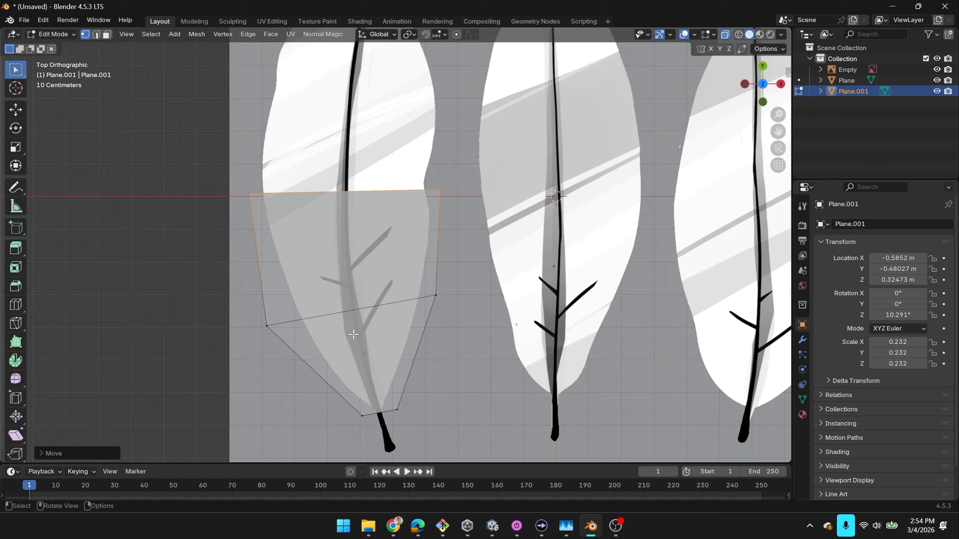
scroll(402, 329, "down", 2)
scroll(411, 298, "up", 3, "shift")
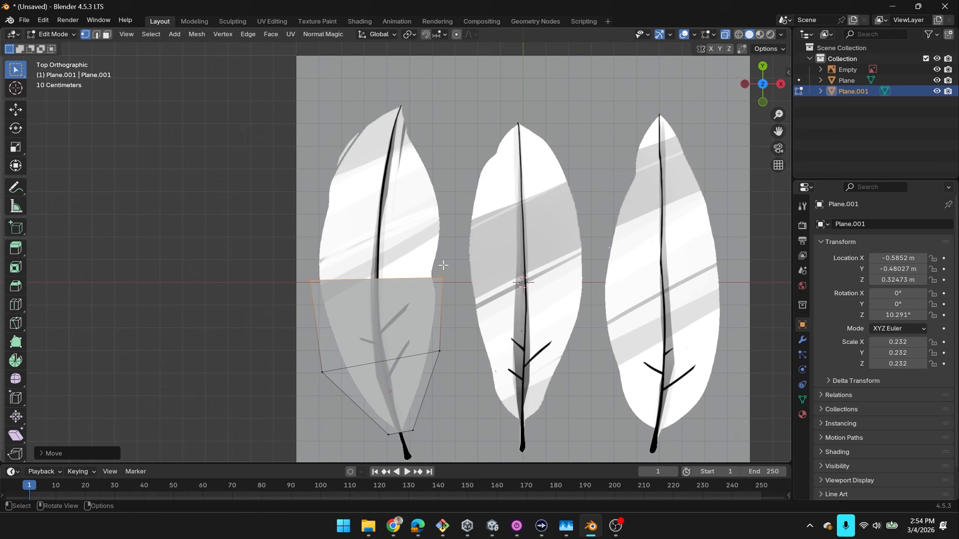
key("e")
left_click(451, 145)
key("r")
left_click(479, 152)
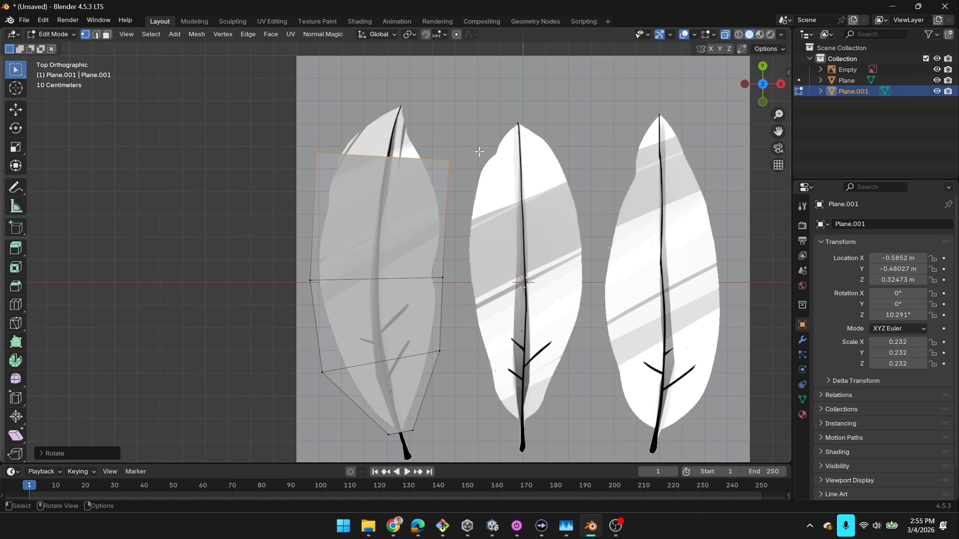
- Extrude a narrowed end edge just past the left feather's tip and rotate it slightly clockwise
key("e")
key("s")
left_click(422, 113)
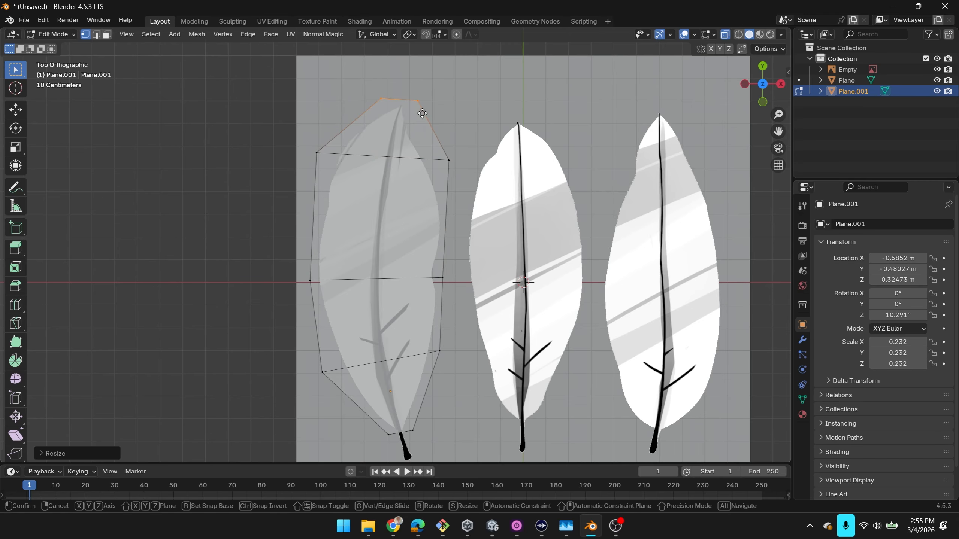
key("r")
left_click(467, 118)
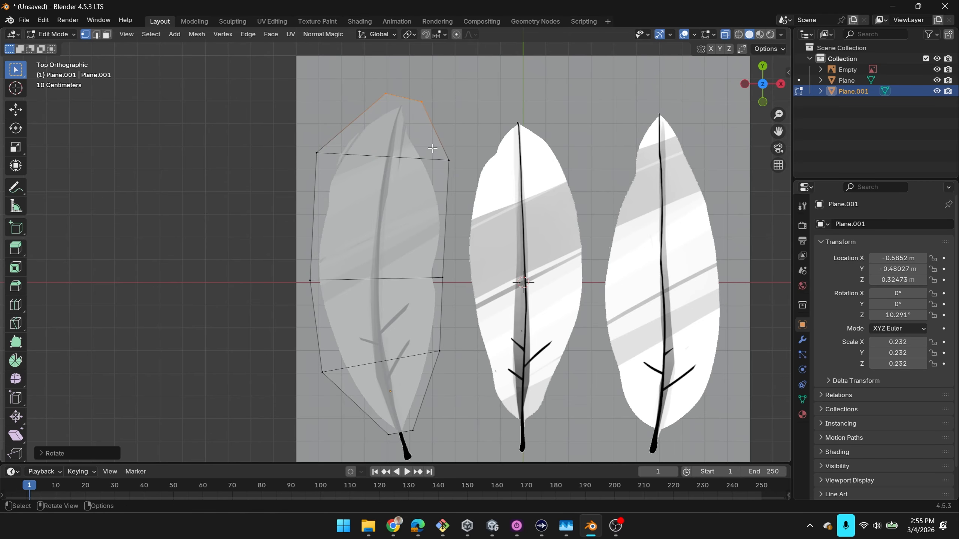
- Add a lengthwise loop cut through the left feather mesh along the quill
scroll(437, 150, "up", 2)
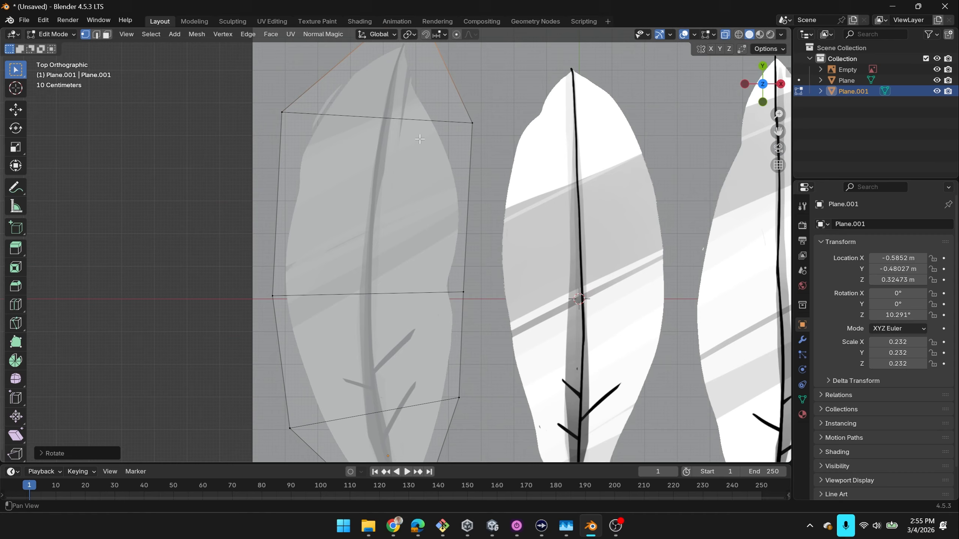
middle_click_drag(404, 181, 398, 163, "shift")
scroll(398, 163, "down", 1)
scroll(398, 163, "up", 1)
key("ctrl+r")
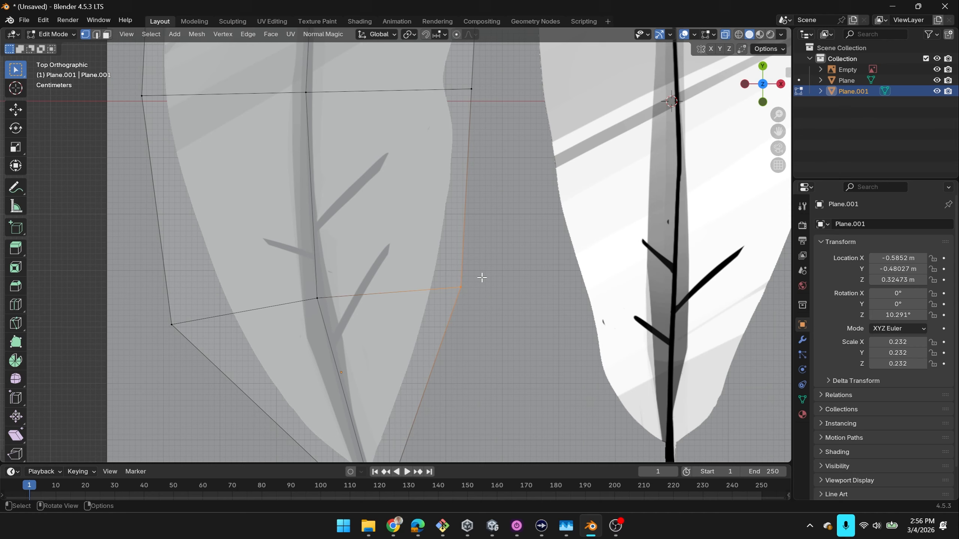
- Try to move the lower right outline vertex of the left feather mesh inward toward the quill
key("g")
left_click(421, 281)
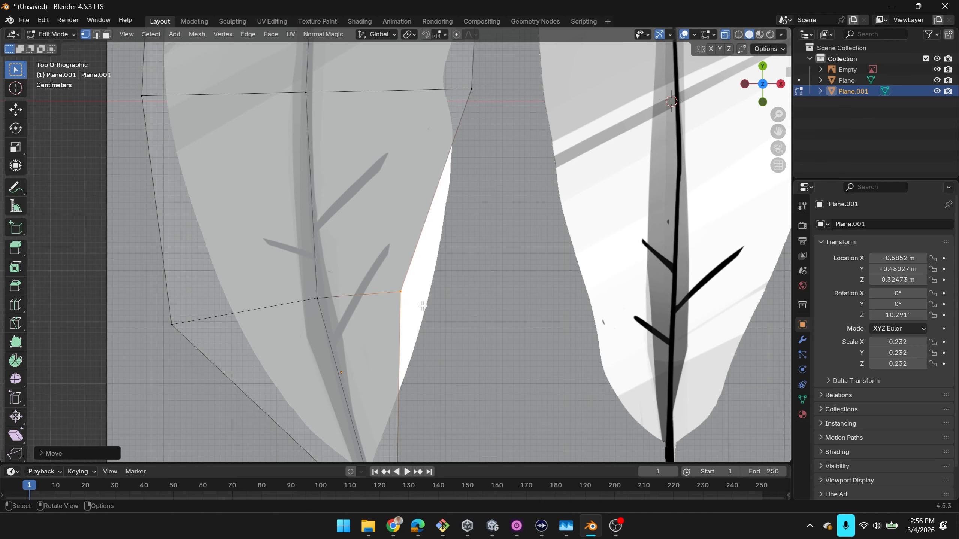
middle_click_drag(433, 301, 426, 285)
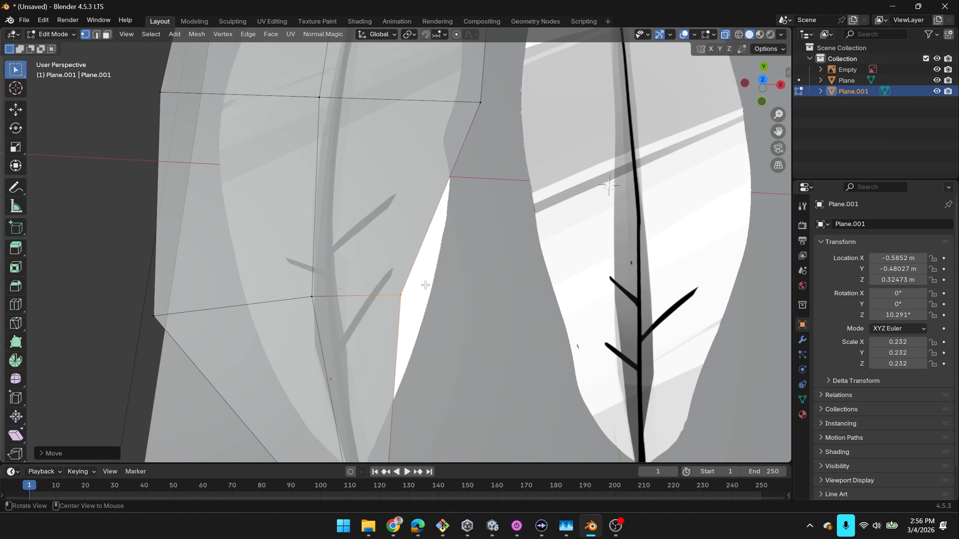
key("ctrl+z")
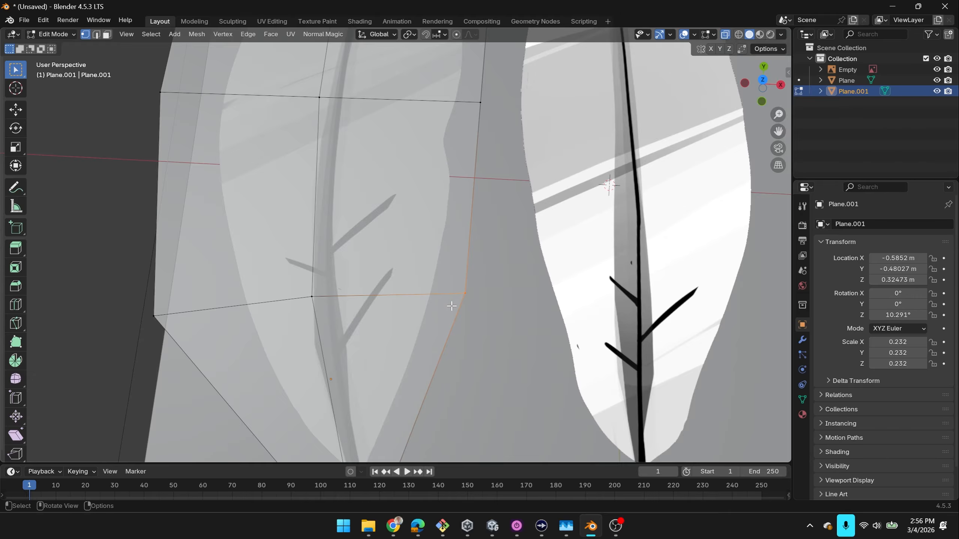
- Narrow the lower crosswise row of vertices on the left feather mesh, and select the middle crosswise row
key("KP_7")
scroll(451, 307, "down", 3)
middle_click_drag(479, 297, 497, 358, "shift")
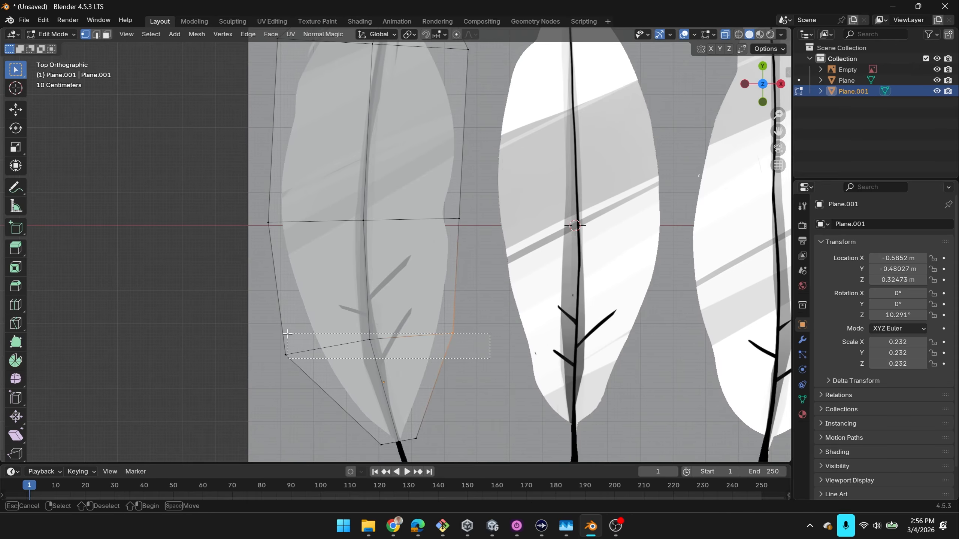
left_click(415, 336, "alt")
key("s")
left_click(537, 304)
middle_click_drag(498, 271, 507, 308, "shift")
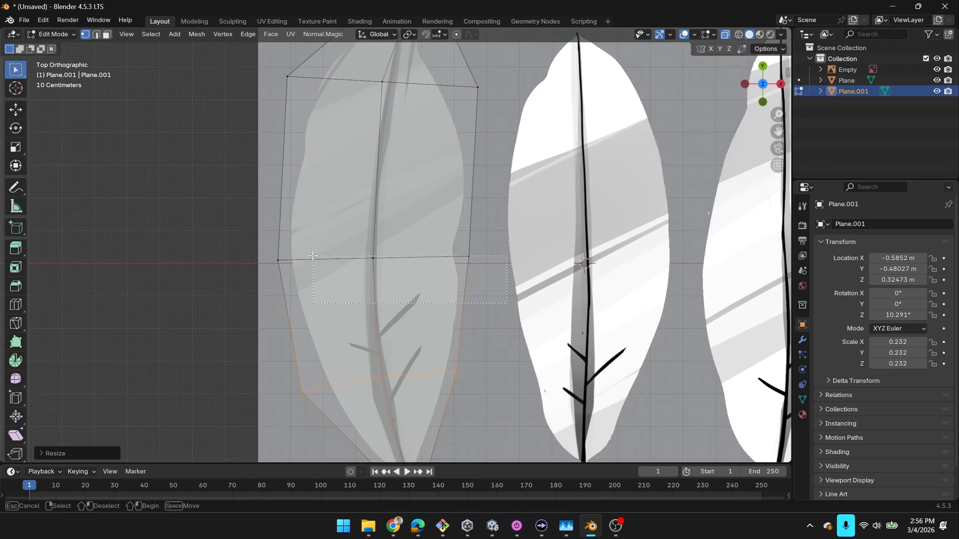
left_click(423, 257, "alt")
- Lower the lengthwise center line of the left feather mesh along Z to form a crease, and return to Object Mode
middle_click_drag(468, 109, 451, 138, "shift")
scroll(472, 228, "down", 1)
scroll(472, 229, "down", 2)
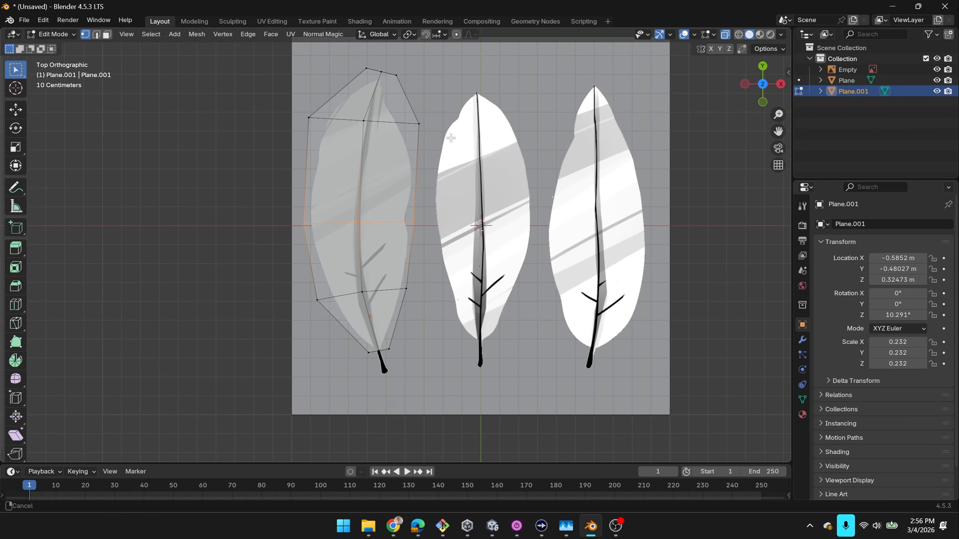
middle_click_drag(394, 299, 397, 179)
key("g")
key("z")
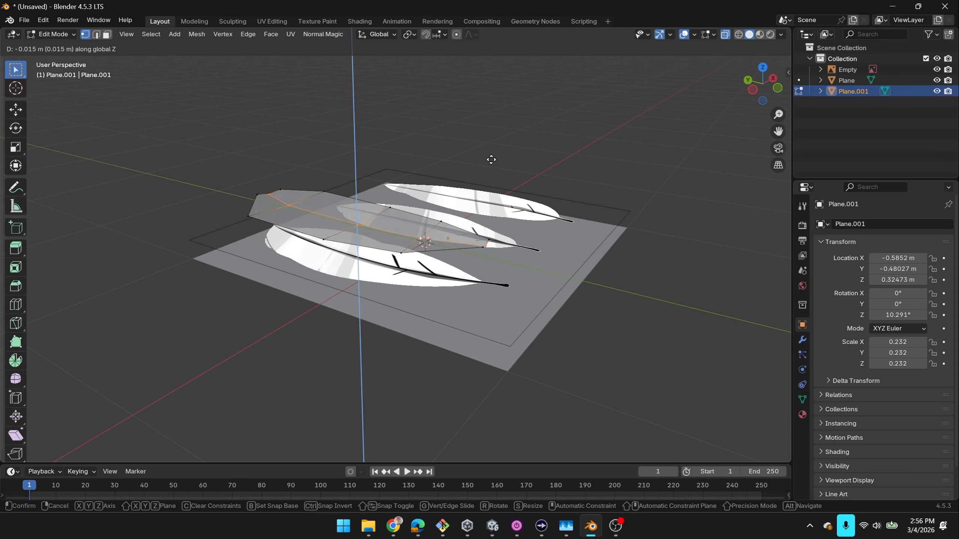
left_click(491, 163)
middle_click_drag(490, 163, 443, 173)
key("Tab")
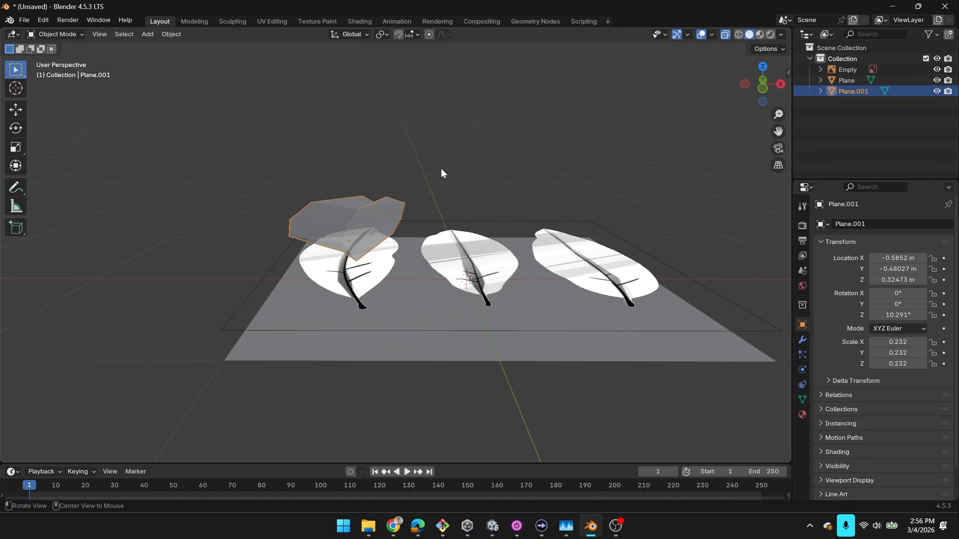
key("KP_7")
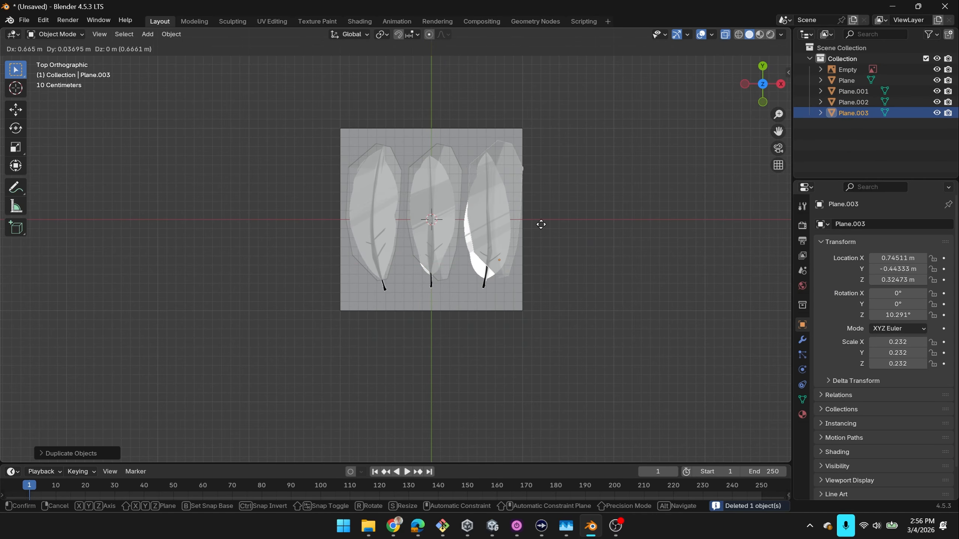
scroll(542, 223, "up", 4)
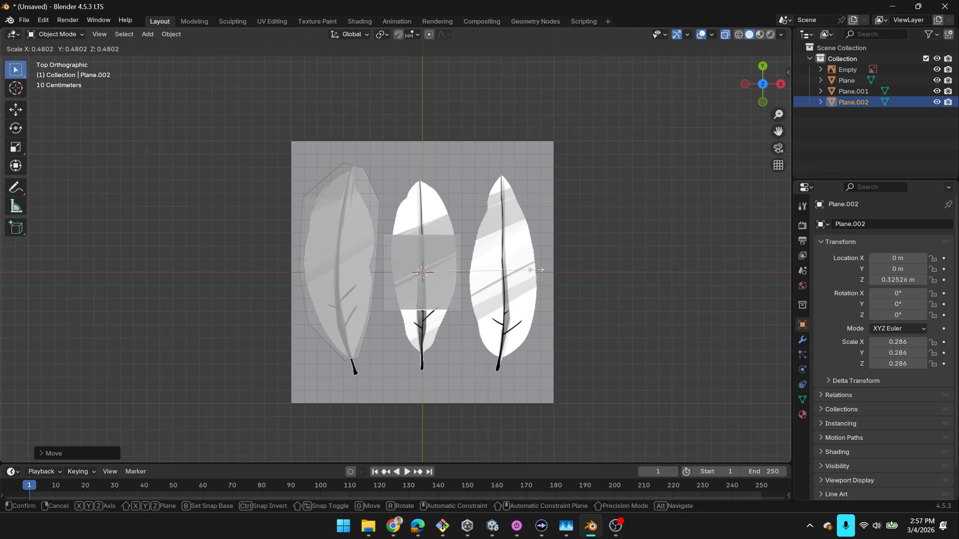
scroll(488, 375, "up", 4)
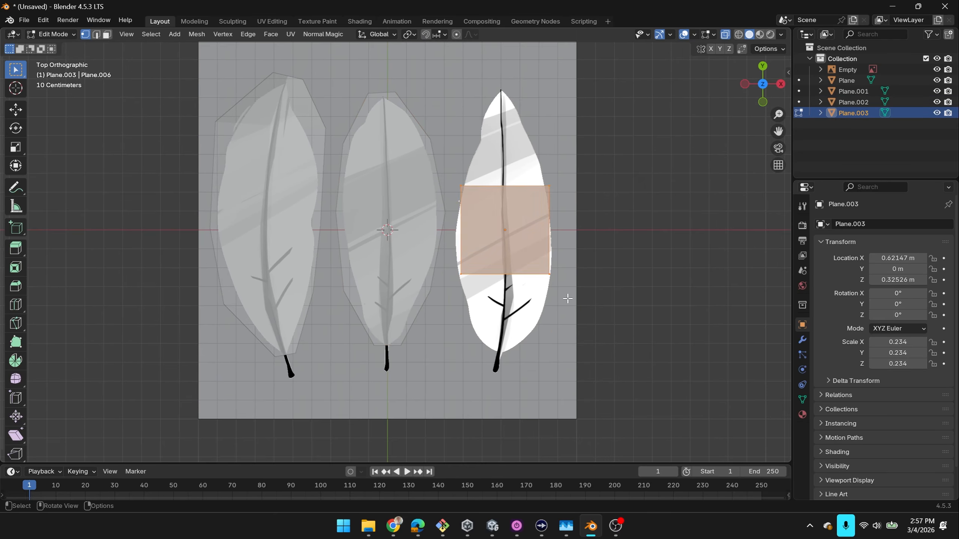
- Extrude and scale the plane's end edges and move its outline vertices to enclose the right feather of the reference image
key("s")
left_click(603, 203)
key("e")
left_click(602, 92)
key("s")
key("g")
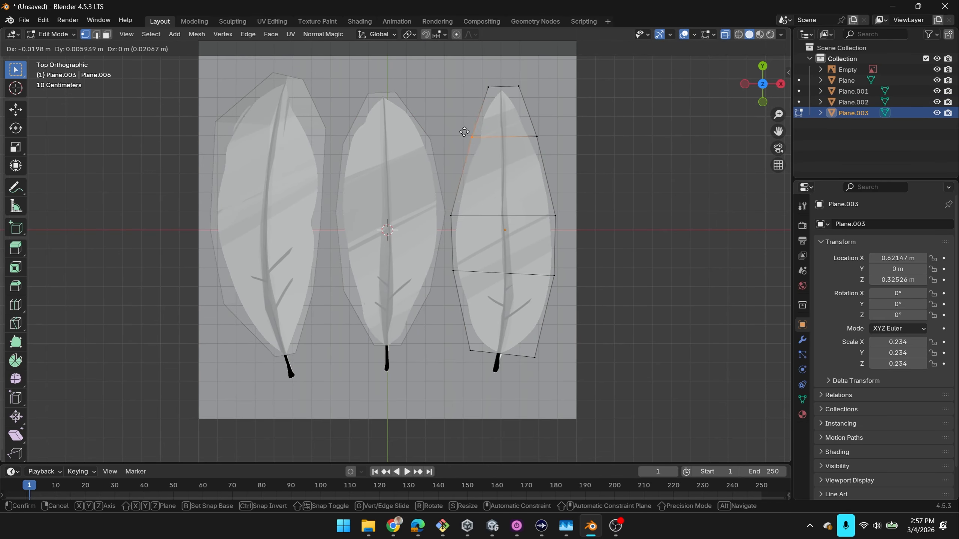
- Add lengthwise loop cuts along the quills of the right and middle feather meshes
key("ctrl+r")
key("Tab")
key("ctrl+r")
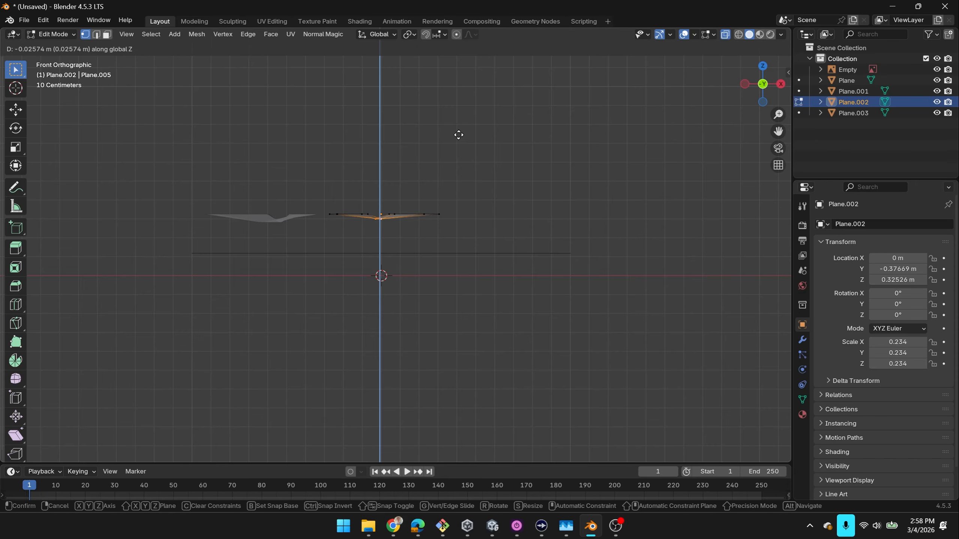
- Lower the lengthwise center lines of the middle and right feather meshes along Z to crease them, and return to Object Mode
key("g")
key("z")
left_click(574, 192)
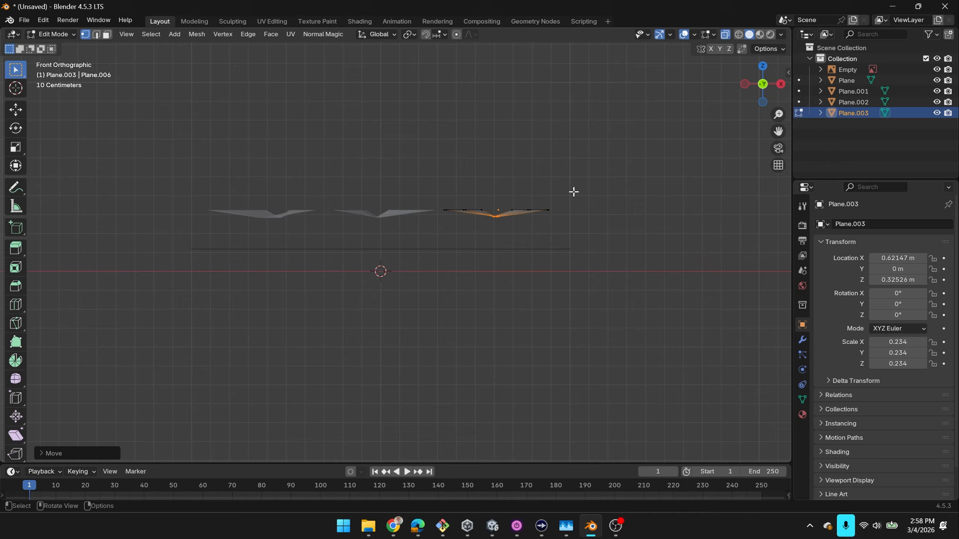
middle_click_drag(520, 176, 429, 291)
key("Tab")
scroll(469, 195, "down", 3)
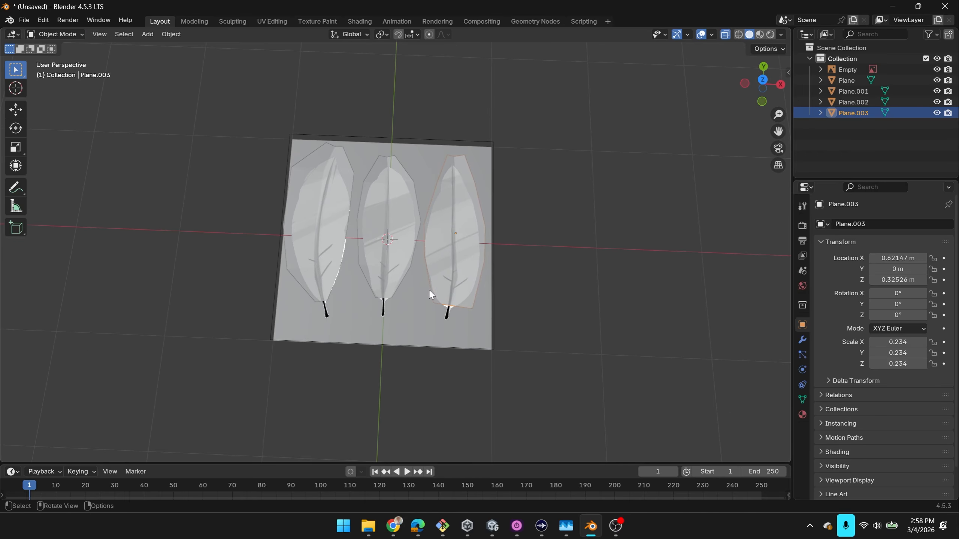
- Hide the reference image and join the three feather meshes into one object
middle_click_drag(436, 342, 415, 278)
left_click(401, 259)
left_click(418, 236)
left_click(351, 233)
left_click(344, 235)
left_click(371, 219, "shift")
left_click(440, 217, "shift")
middle_click_drag(436, 189, 418, 233)
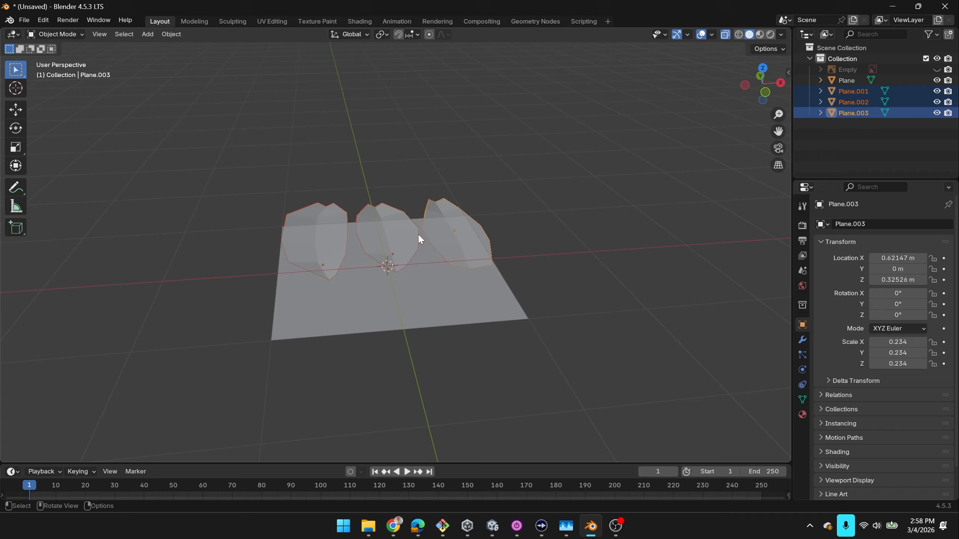
scroll(418, 233, "up", 4)
middle_click_drag(608, 262, 567, 228)
key("ctrl+j")
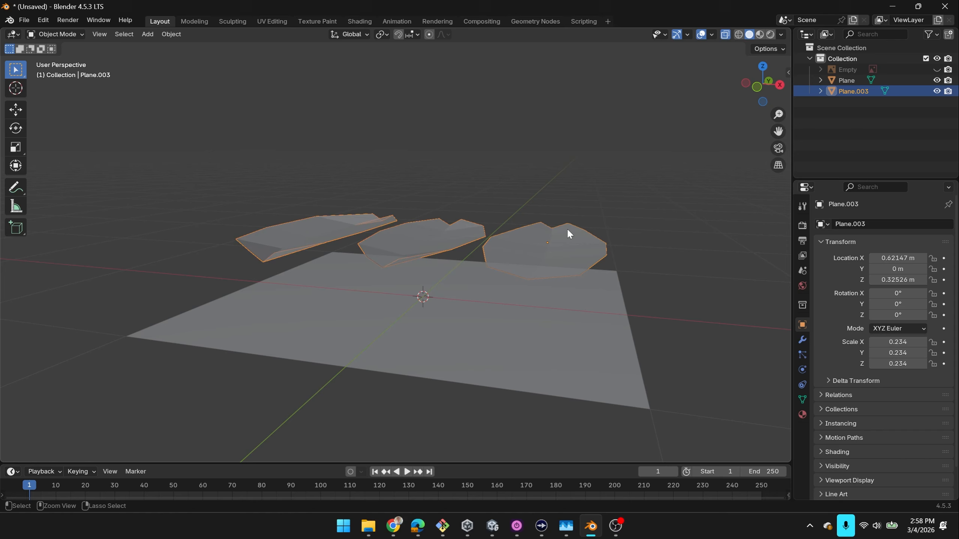
- Apply Shade Smooth to the joined feather object
key("F3")
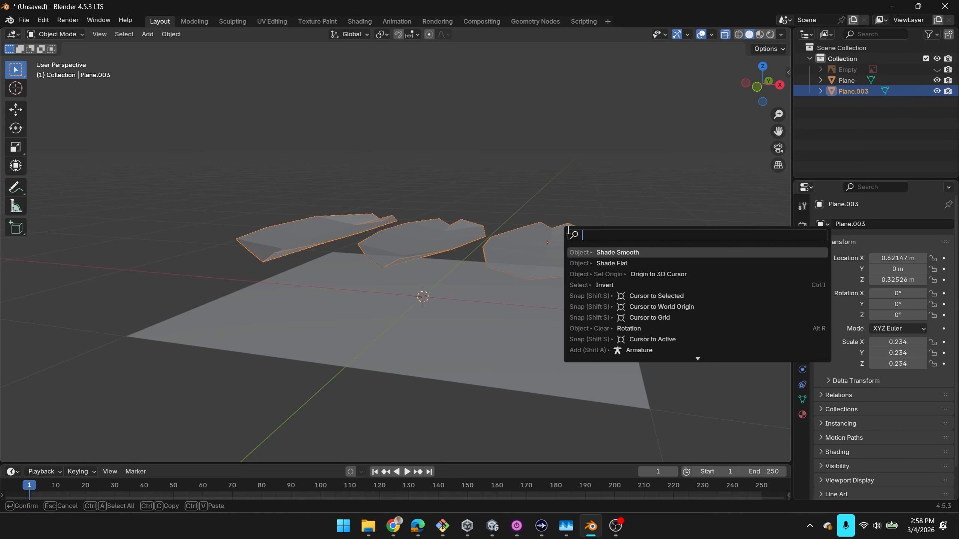
key("Return")
middle_click_drag(572, 213, 460, 336)
key("Tab")
key("Tab")
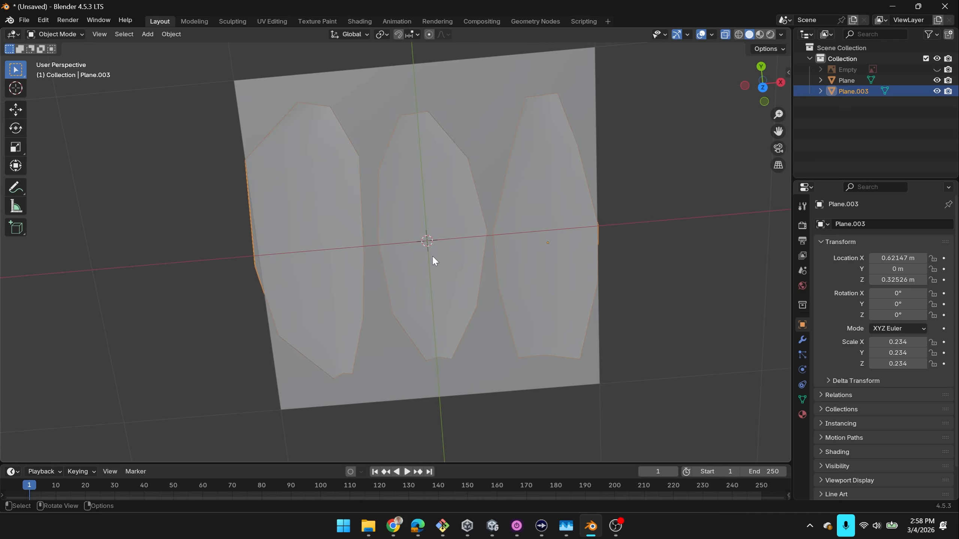
- Add a supporting edge loop close to each side of the left feather's center line, and return to Object Mode
key("Tab")
key("g")
key("g")
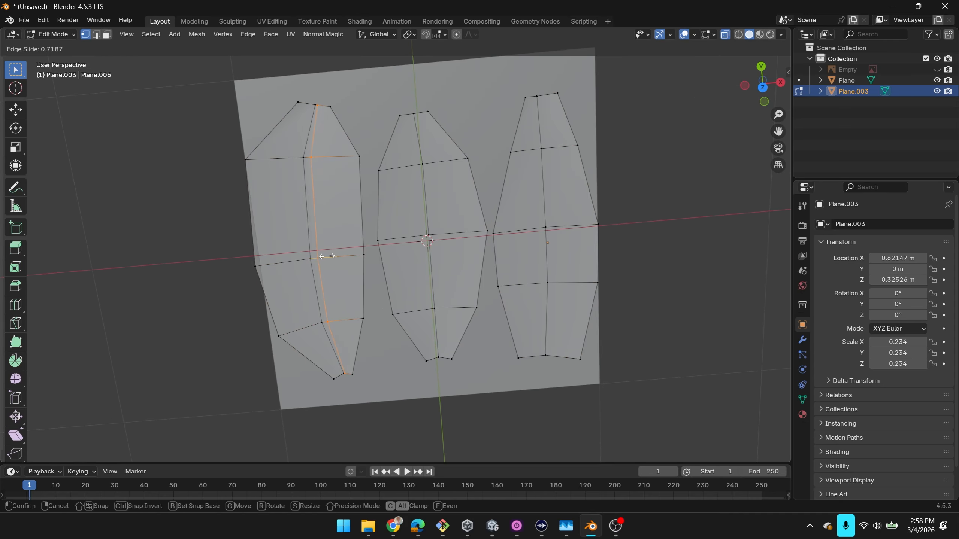
left_click(327, 256)
key("ctrl+r")
left_click(293, 264)
left_click(313, 263)
key("Tab")
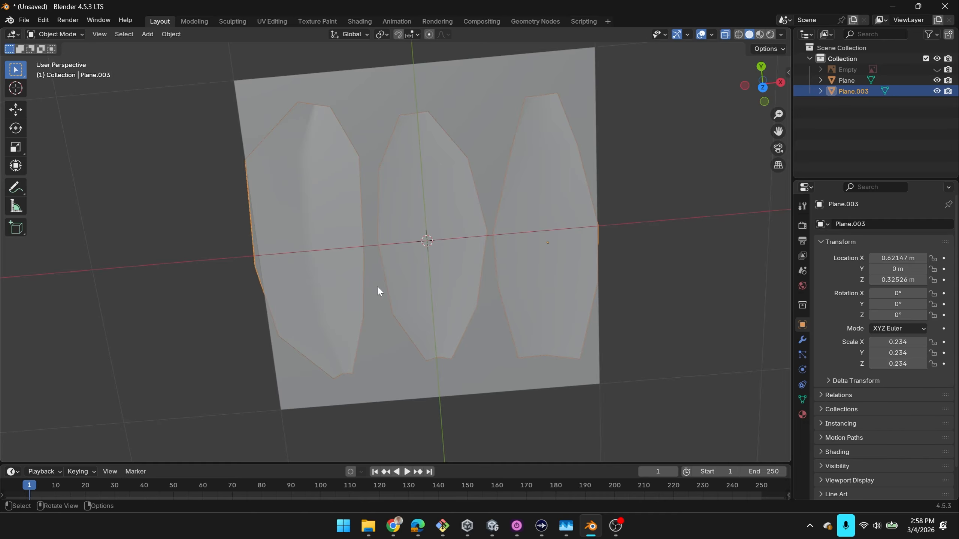
- Add supporting edge loops close to both sides of the middle feather's center line
middle_click_drag(377, 285, 426, 236)
key("Tab")
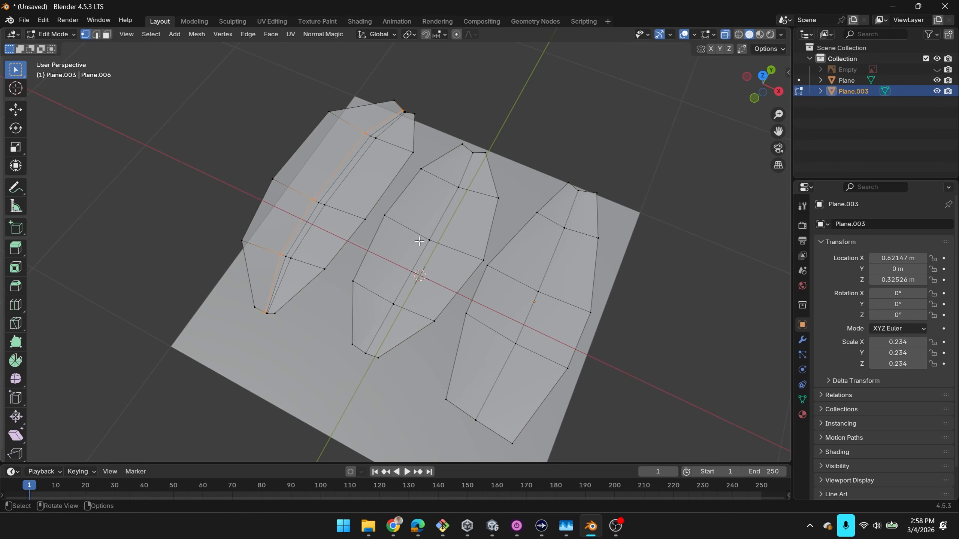
key("ctrl+r")
left_click(423, 238)
left_click(428, 238)
key("g")
key("g")
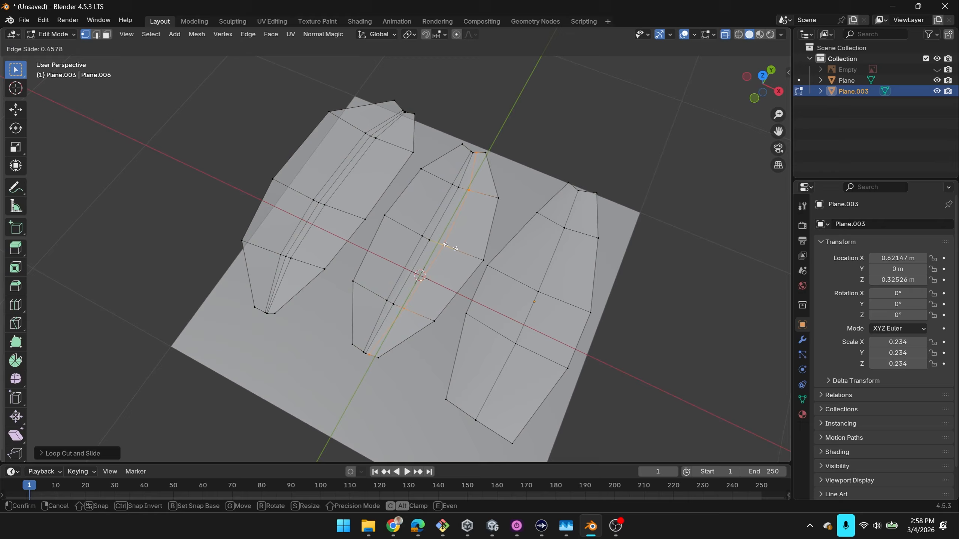
left_click(438, 244)
- Add supporting edge loops close to both sides of the right feather's center line, and return to Object Mode
key("ctrl+r")
left_click(517, 281)
left_click(536, 298)
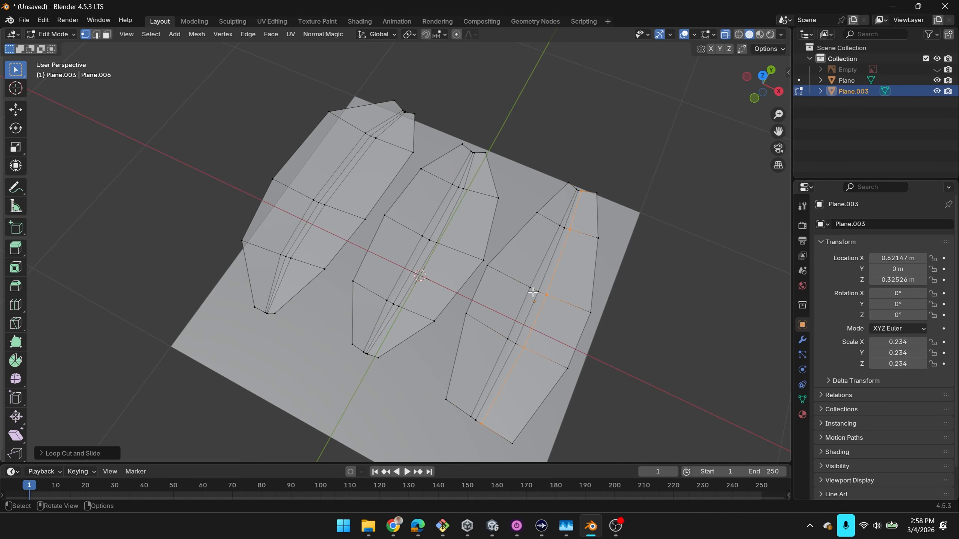
key("Tab")
middle_click_drag(478, 318, 458, 272)
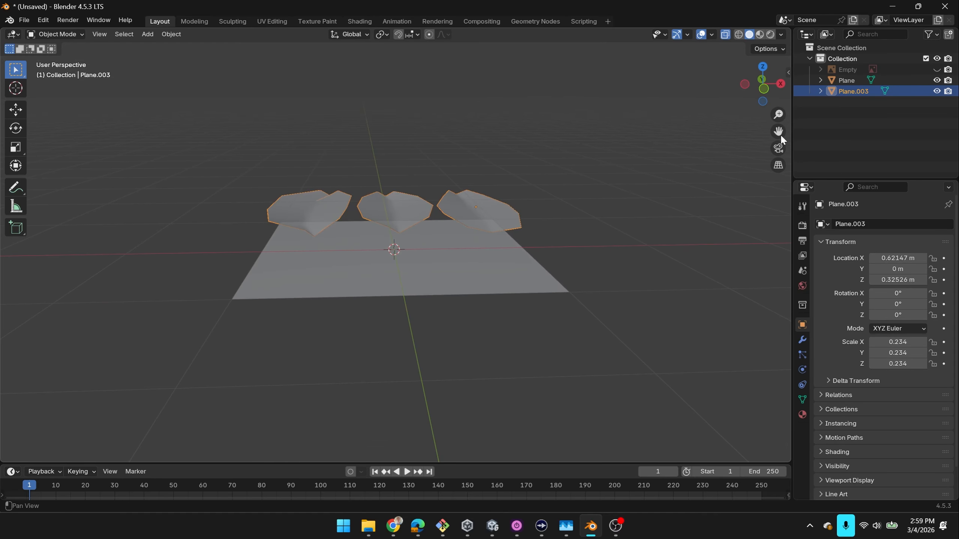
- Rename the joined feather object High Poly and the flat base plane Low Poly
double_click(854, 92)
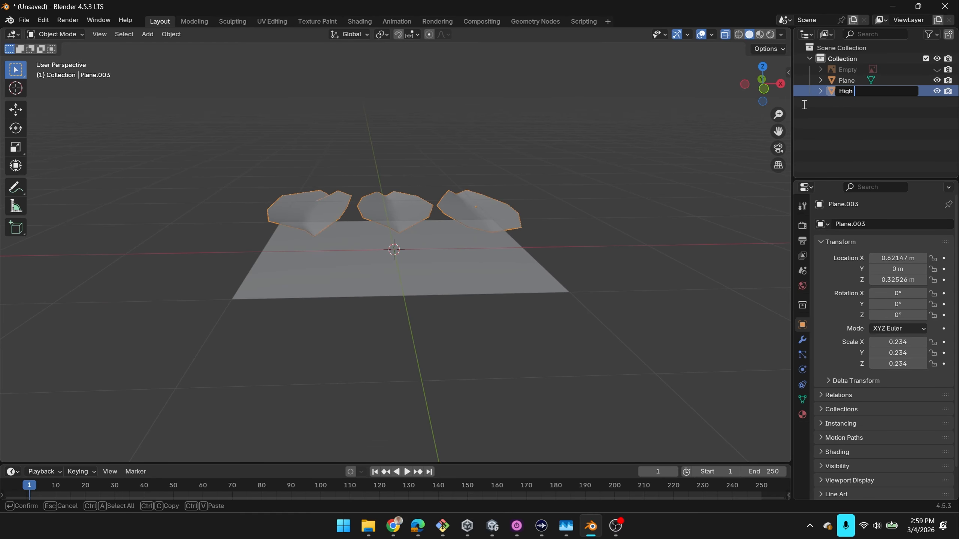
type("High Poly")
key("Return")
double_click(848, 90)
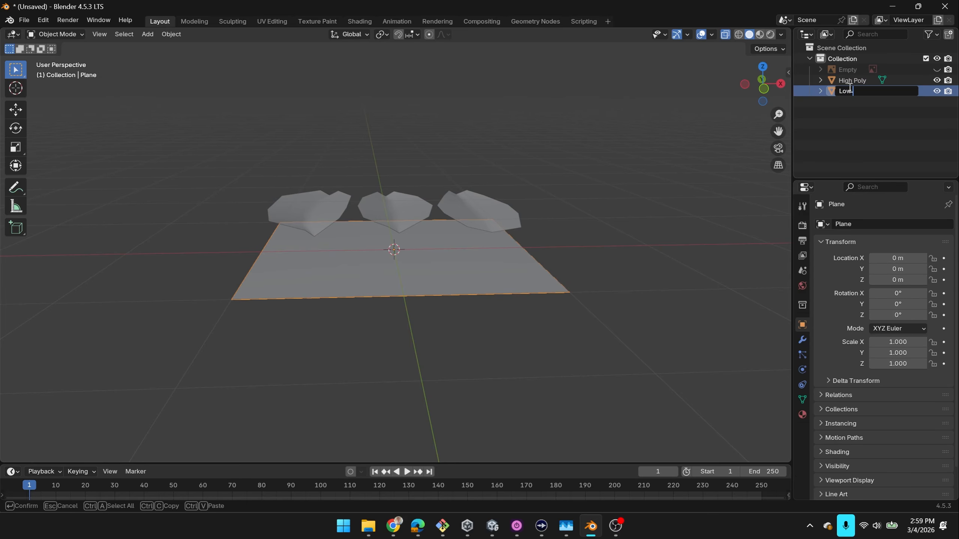
type("Low Poly")
key("Return")
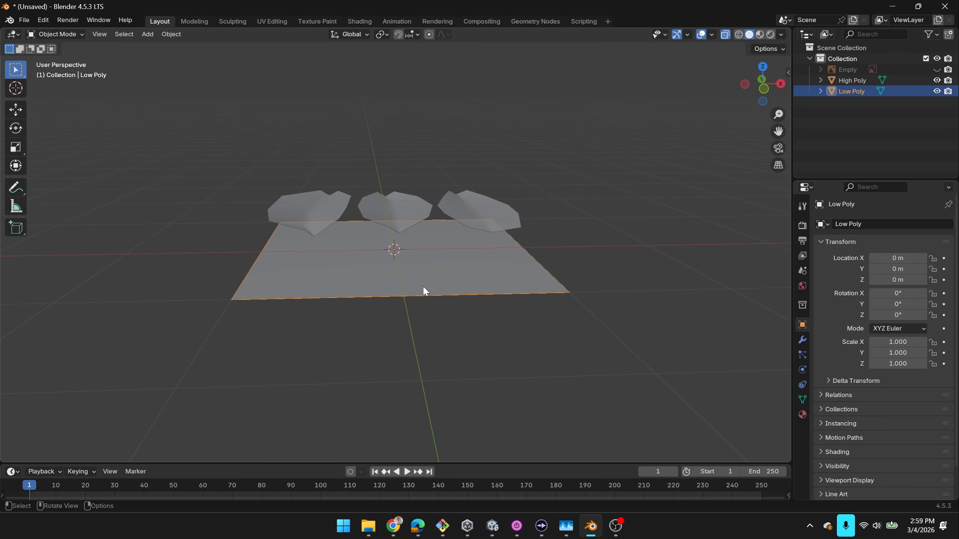
scroll(424, 288, "down", 1)
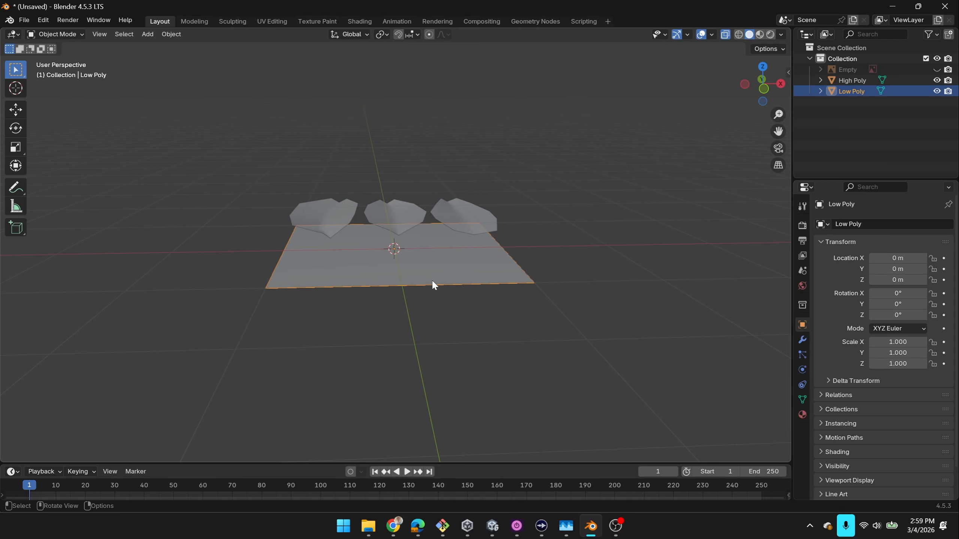
- Create a new material for the Low Poly plane in the Shading workspace
left_click(359, 20)
scroll(474, 234, "up", 3)
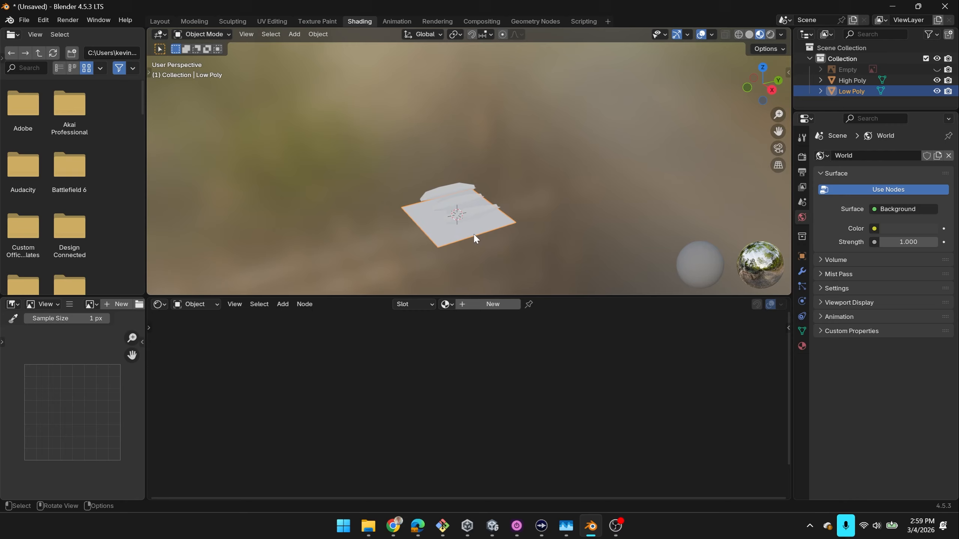
middle_click_drag(474, 233, 470, 168, "shift")
scroll(493, 187, "up", 6)
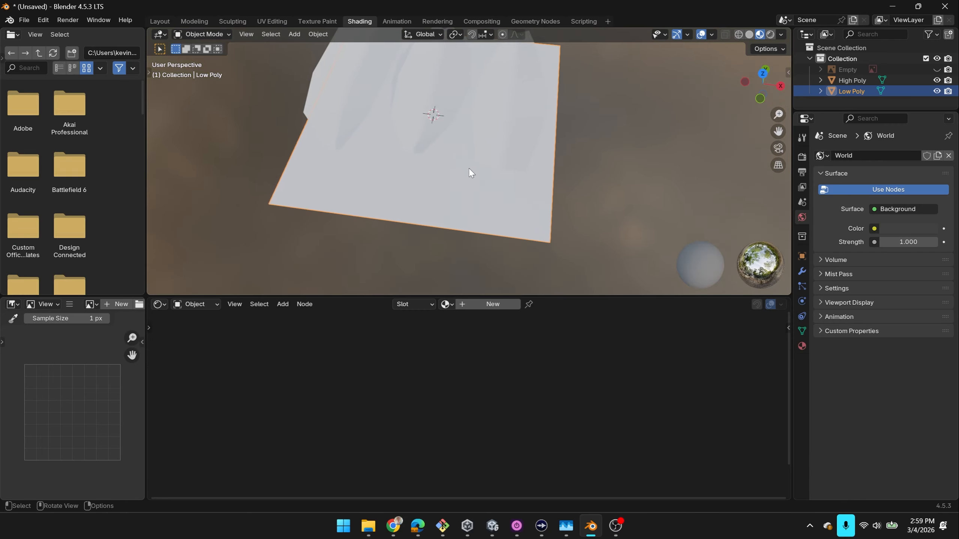
scroll(502, 210, "down", 1)
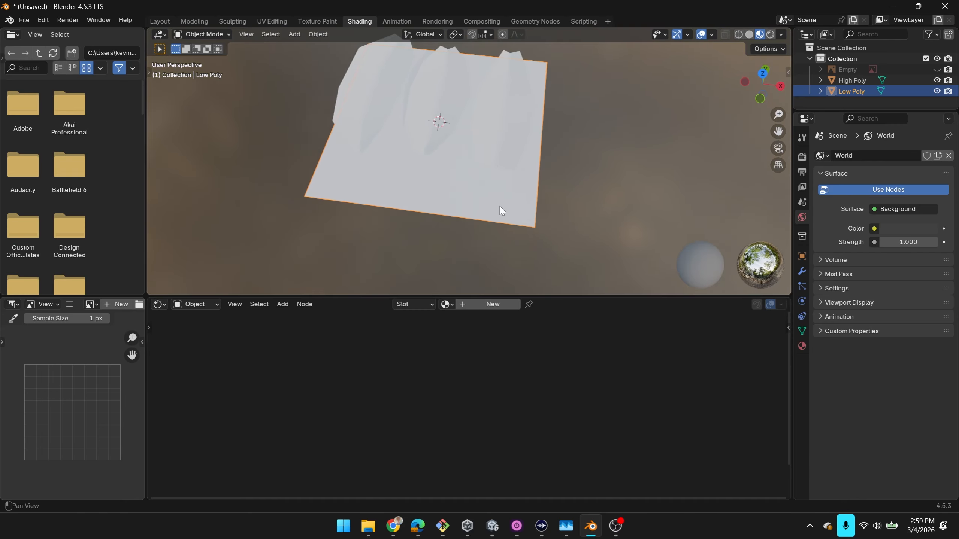
middle_click_drag(500, 209, 497, 232, "shift")
left_click(483, 308)
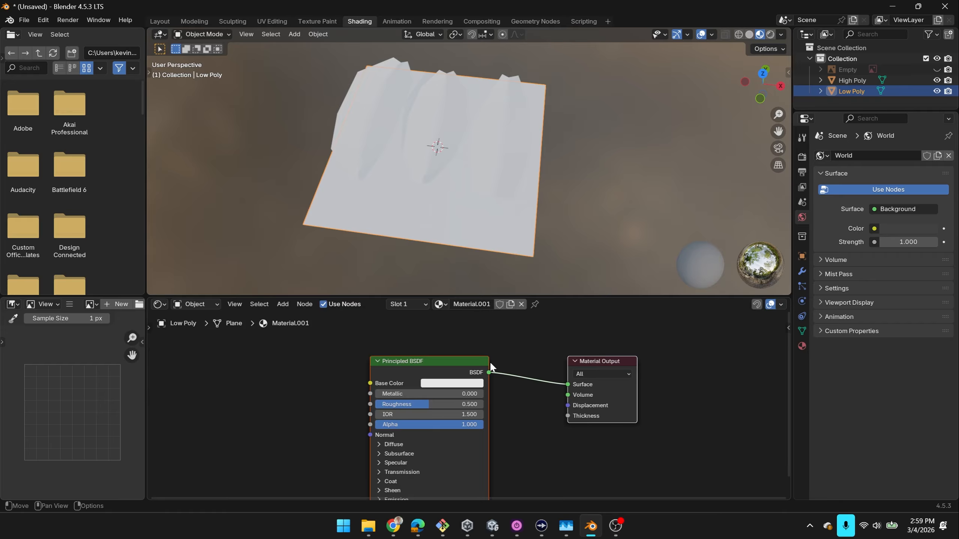
scroll(523, 374, "down", 2)
- Set the render engine to Cycles, with 16 max samples for both viewport and render
left_click(801, 157)
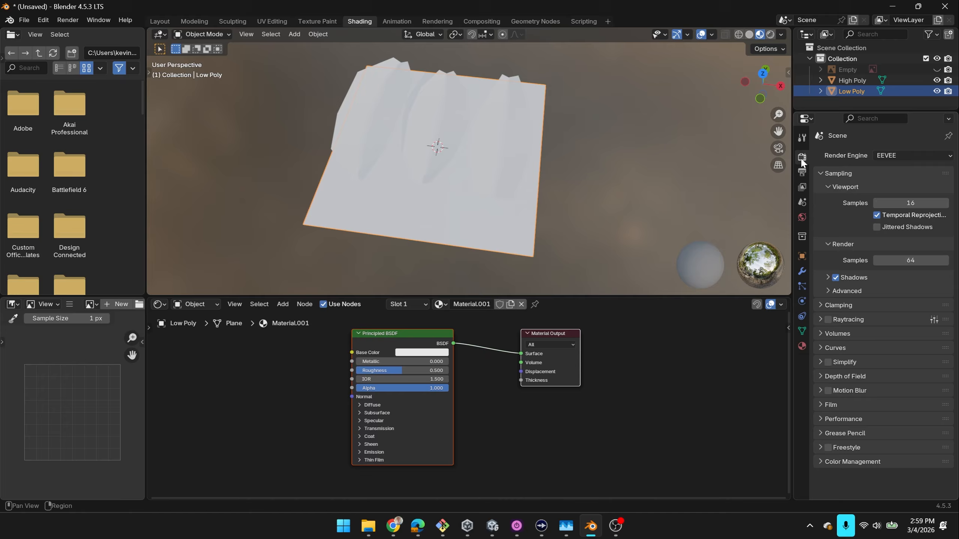
left_click(894, 153)
left_click(896, 187)
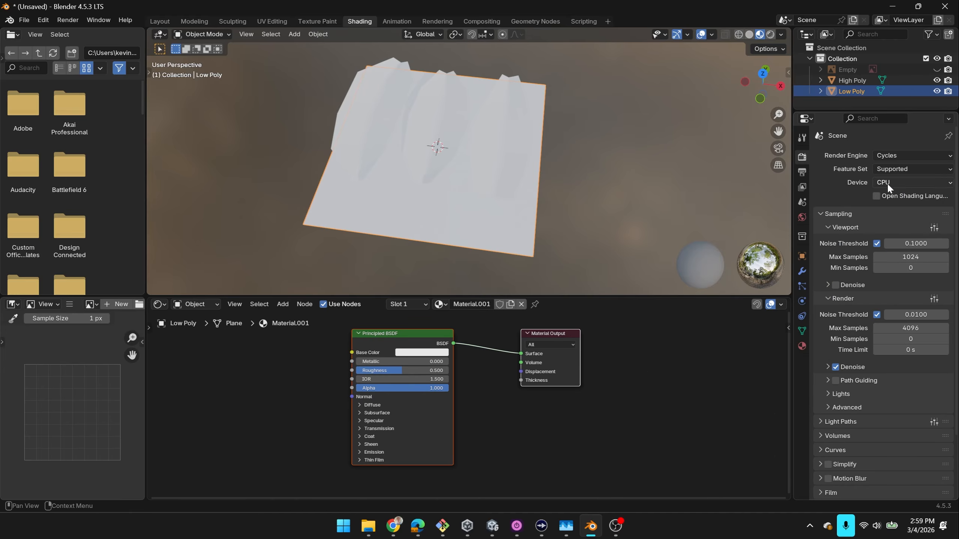
left_click_drag(910, 256, 910, 255)
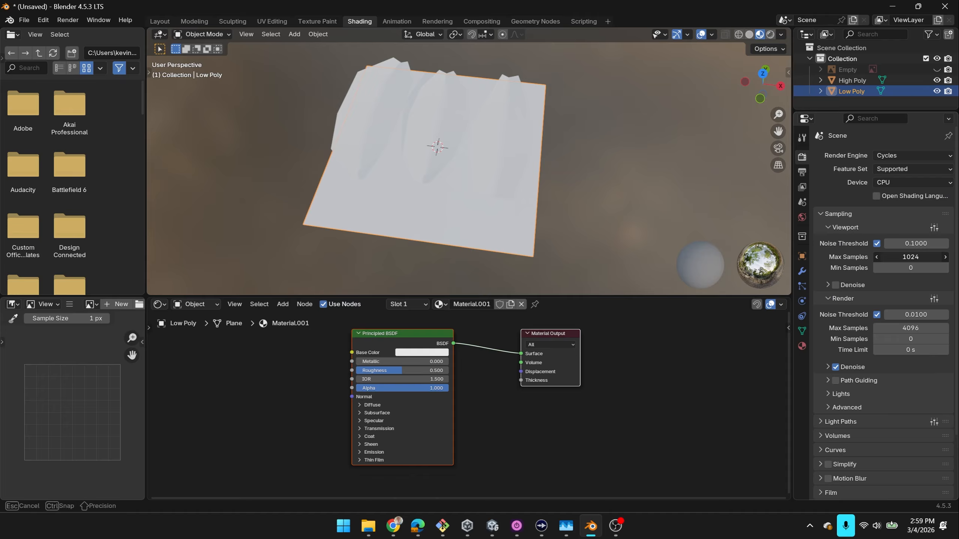
left_click(916, 328)
type("16")
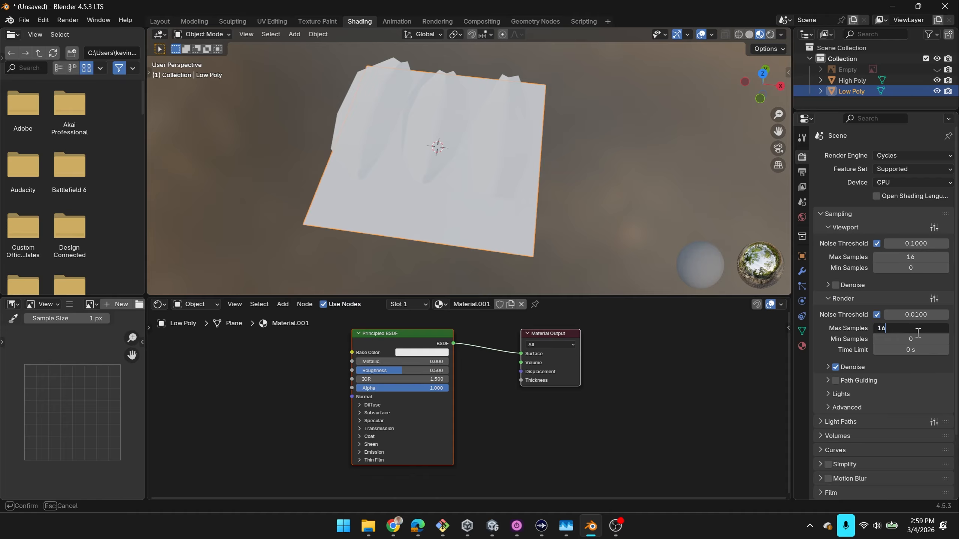
key("Return")
- Set the bake type to Normal and enable Selected to Active in the bake settings
scroll(907, 329, "down", 3)
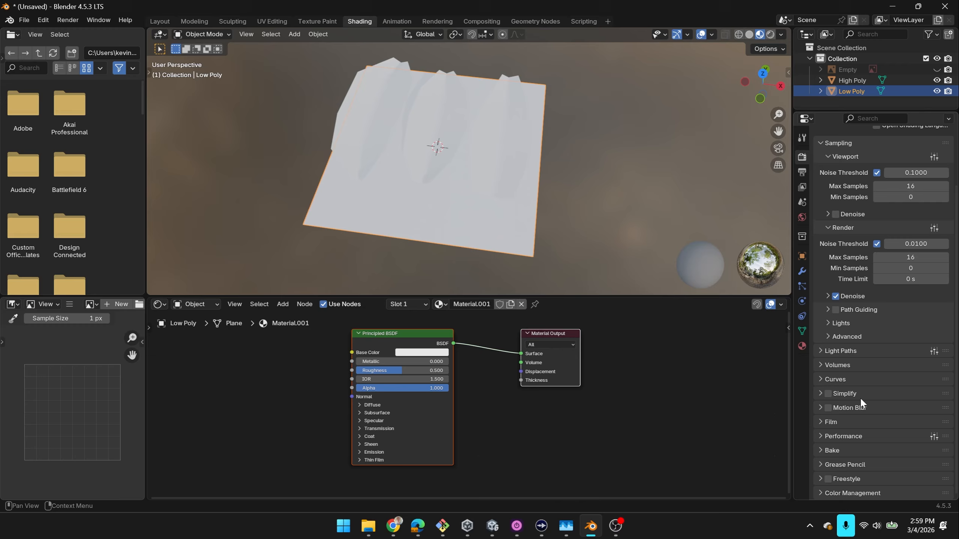
left_click(836, 448)
scroll(869, 409, "down", 10)
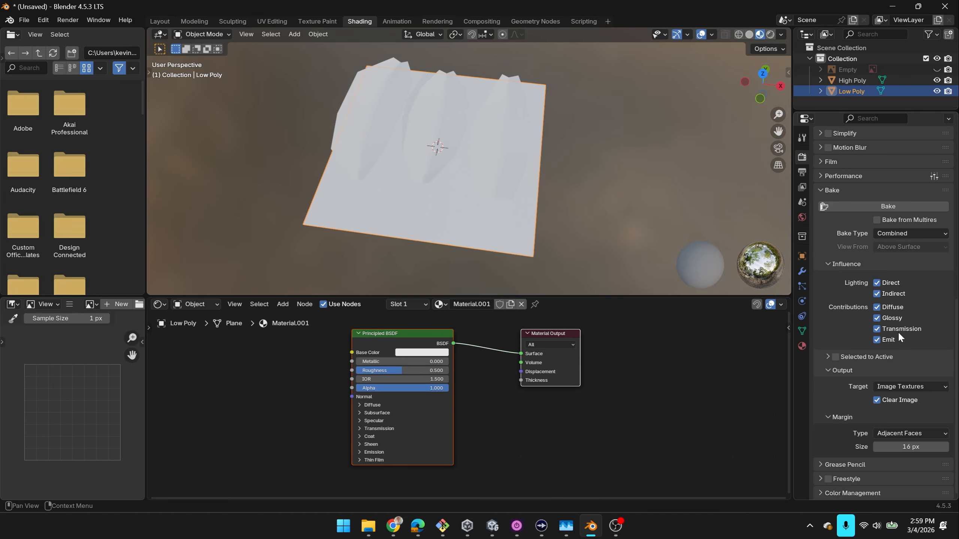
left_click(917, 233)
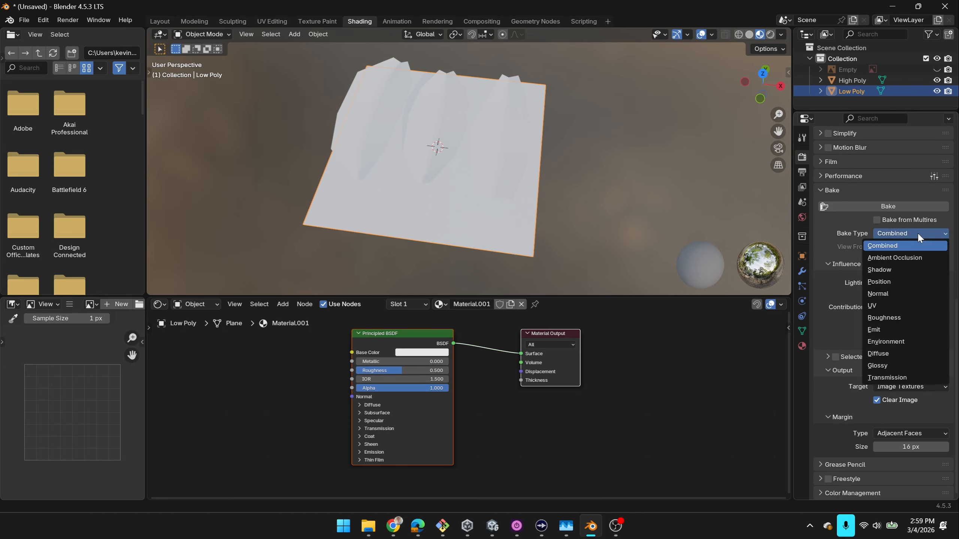
left_click(878, 291)
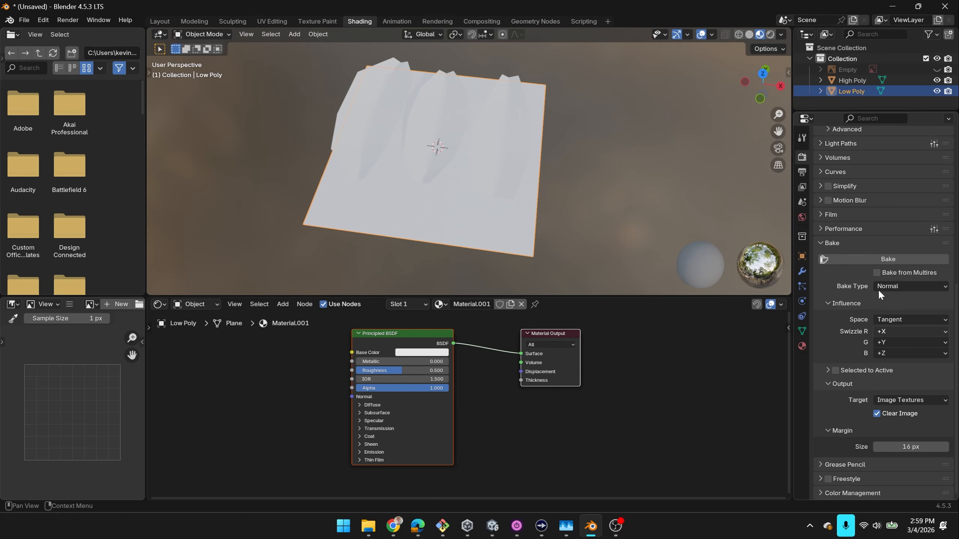
left_click(836, 370)
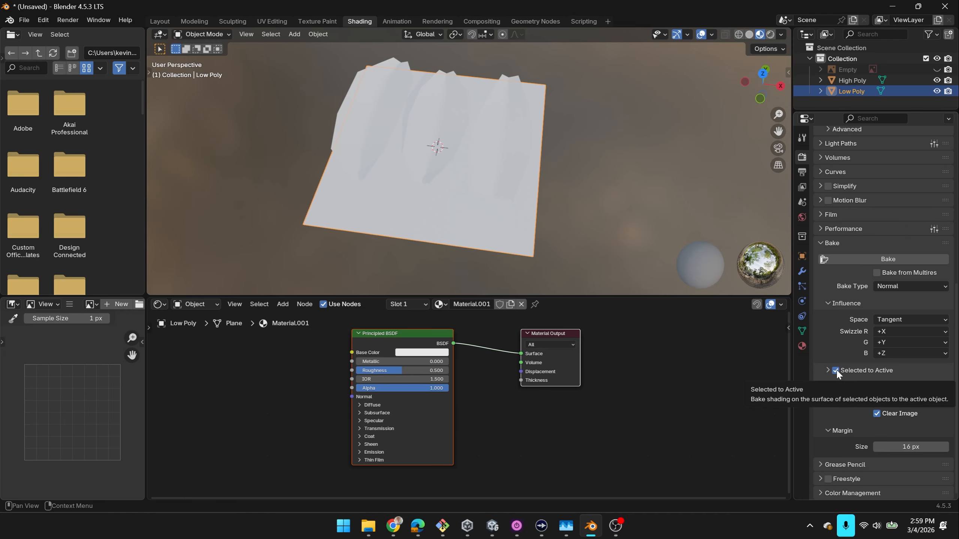
- Select the High Poly feathers together with the Low Poly plane as active object, and deselect the material nodes
scroll(502, 208, "down", 3)
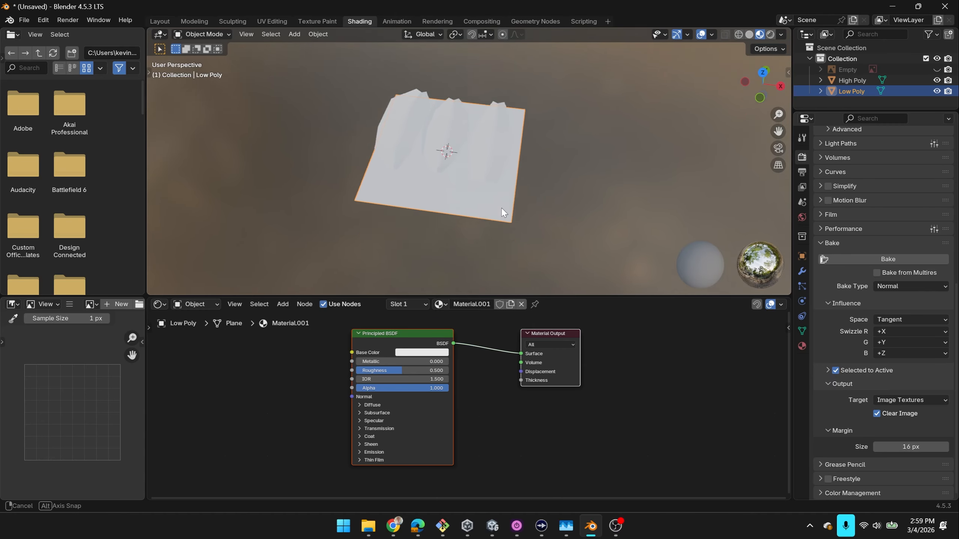
middle_click_drag(501, 208, 464, 141)
left_click(454, 134)
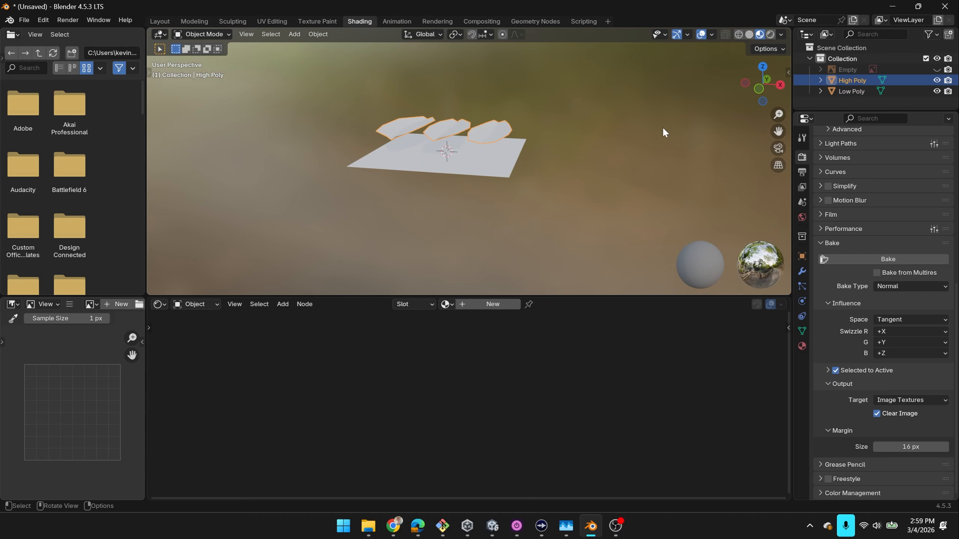
left_click(500, 168, "shift")
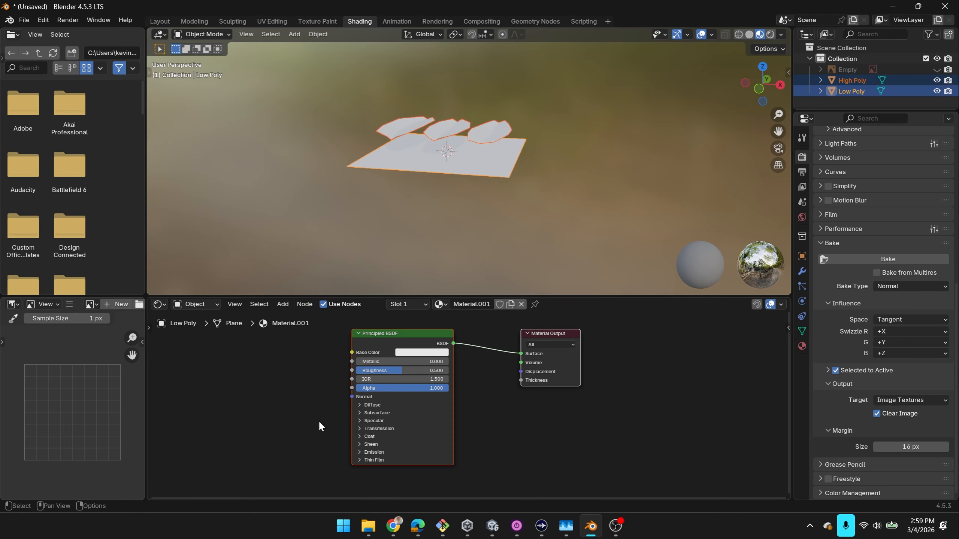
scroll(490, 168, "up", 3)
left_click(510, 400)
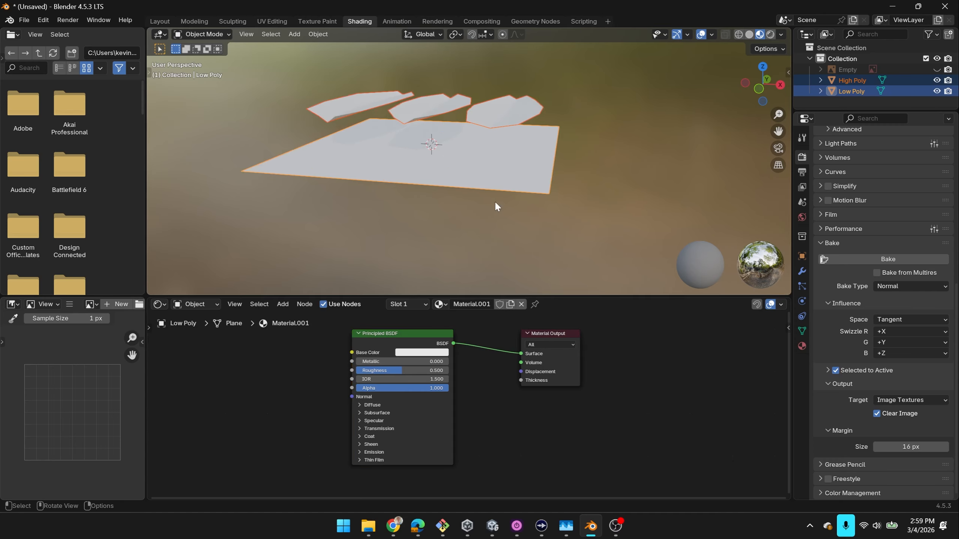
- Select only the Low Poly plane and add an Image Texture node beside its material's Principled BSDF
left_click(506, 189)
middle_click_drag(468, 220, 503, 193, "shift")
left_click_drag(400, 341, 412, 344)
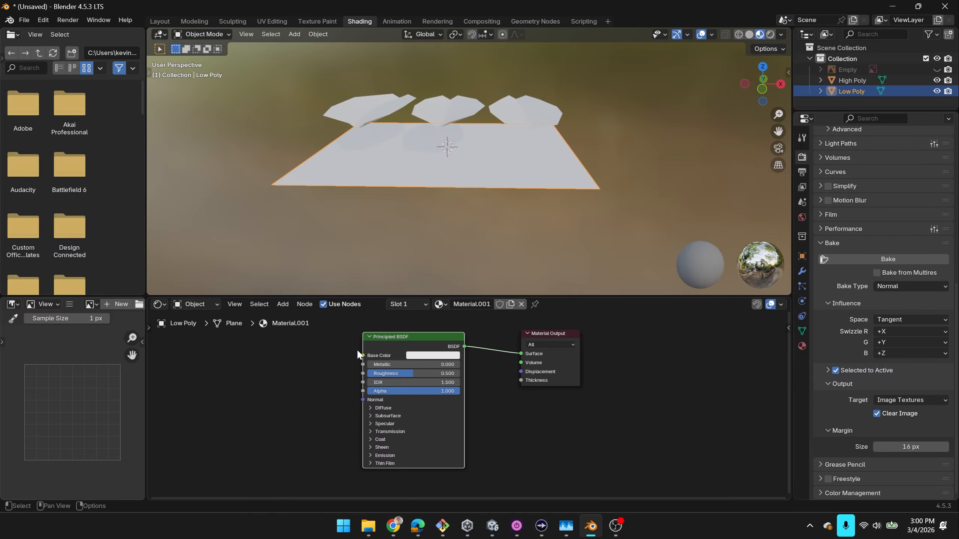
left_click(280, 370)
key("shift+a")
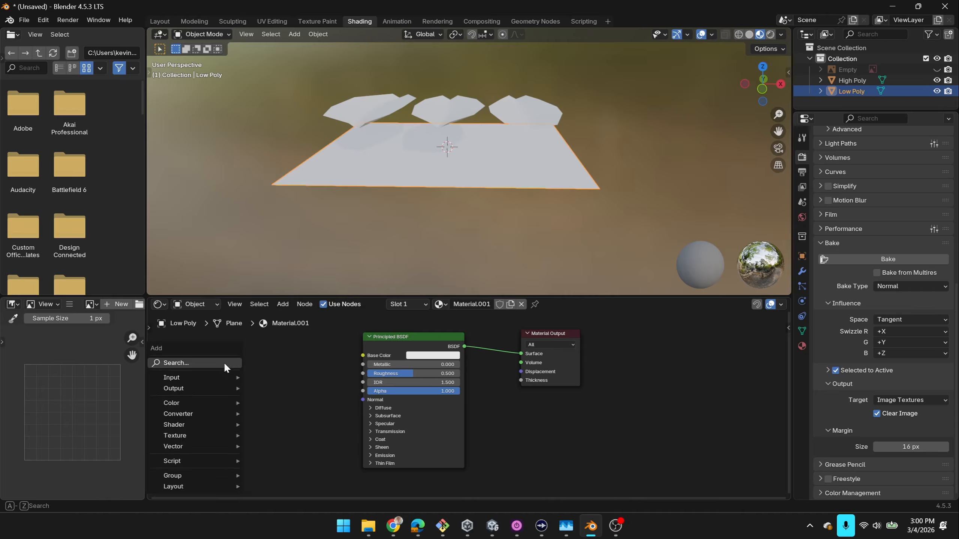
left_click(223, 362)
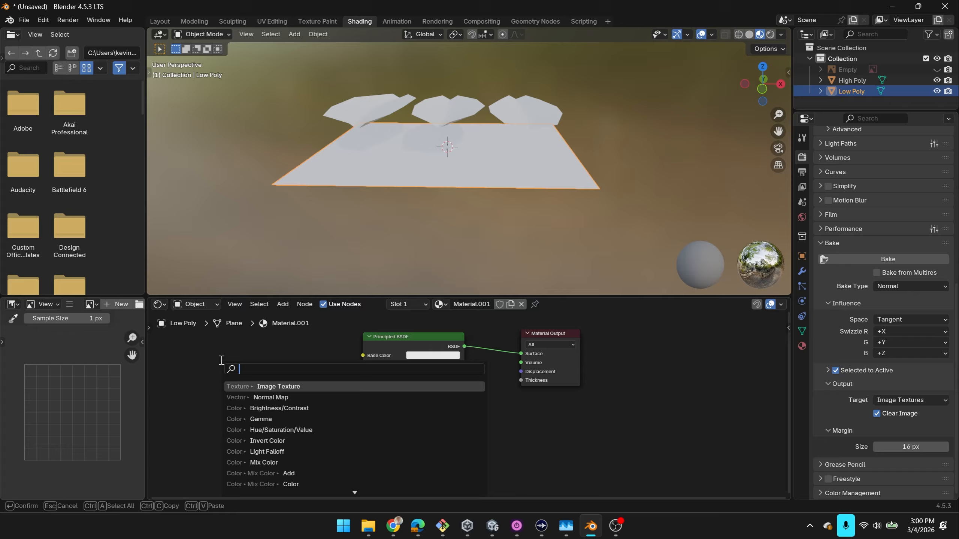
key("Return")
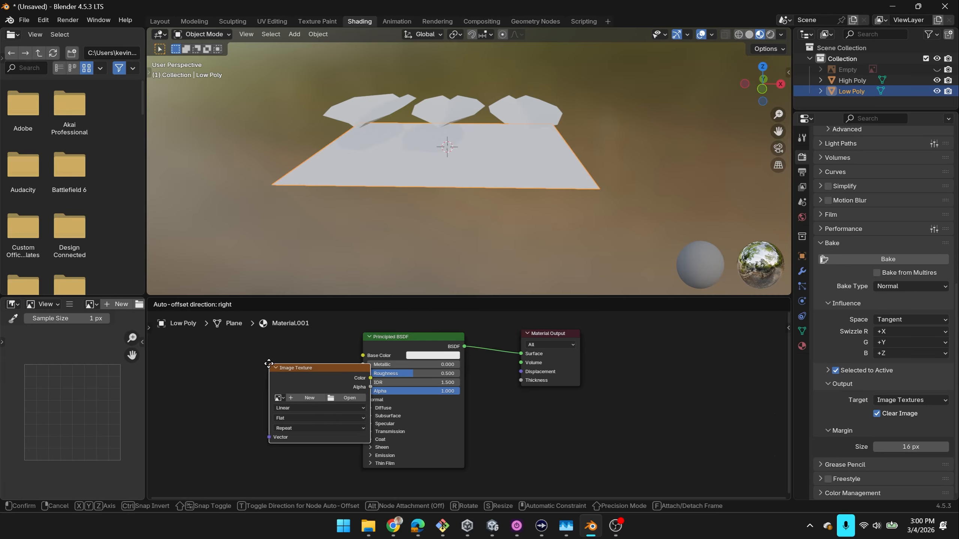
left_click(212, 356)
- Connect the Image Texture node's Color output to the Principled BSDF's Normal input
left_click_drag(309, 367, 364, 399)
scroll(458, 399, "down", 1)
middle_click_drag(527, 404, 597, 404)
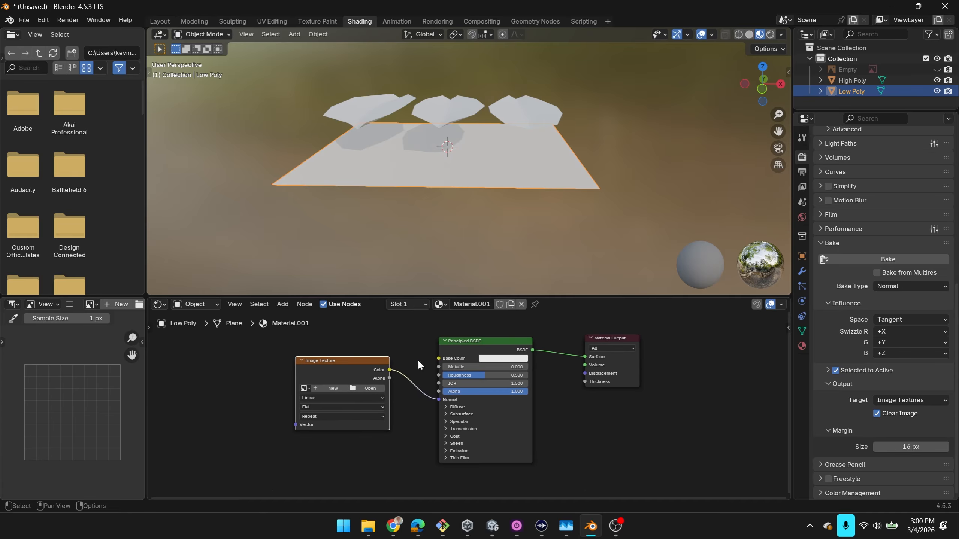
left_click_drag(148, 363, 187, 362)
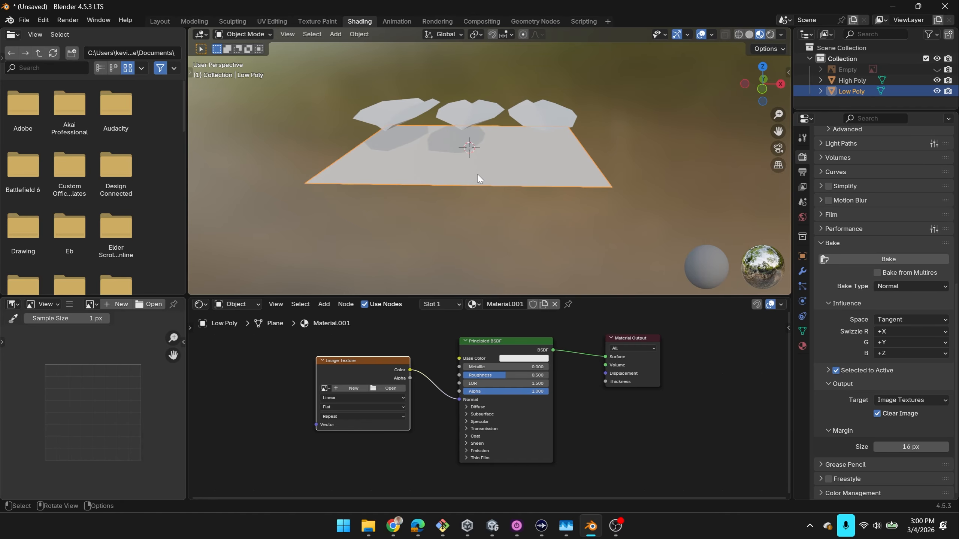
left_click(109, 304)
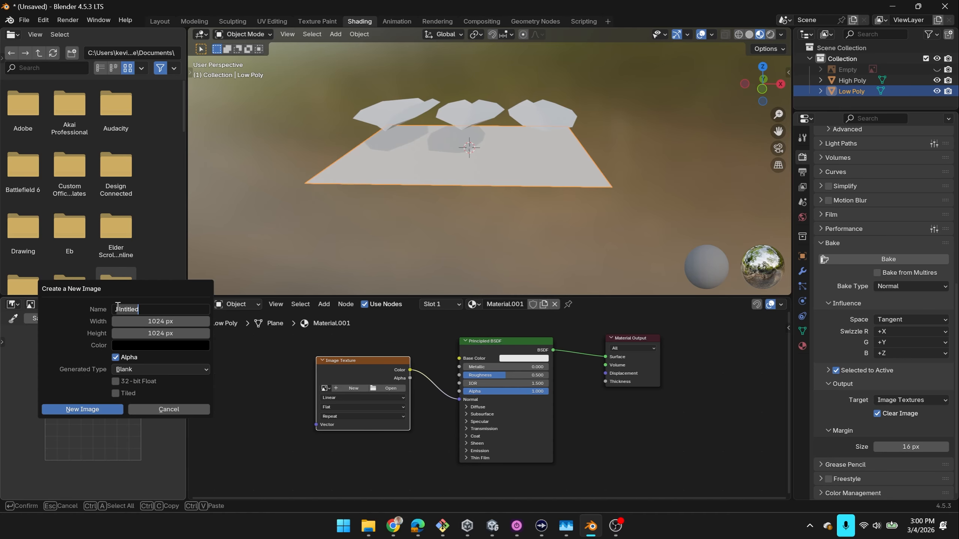
type("NormalTexture")
key("Return")
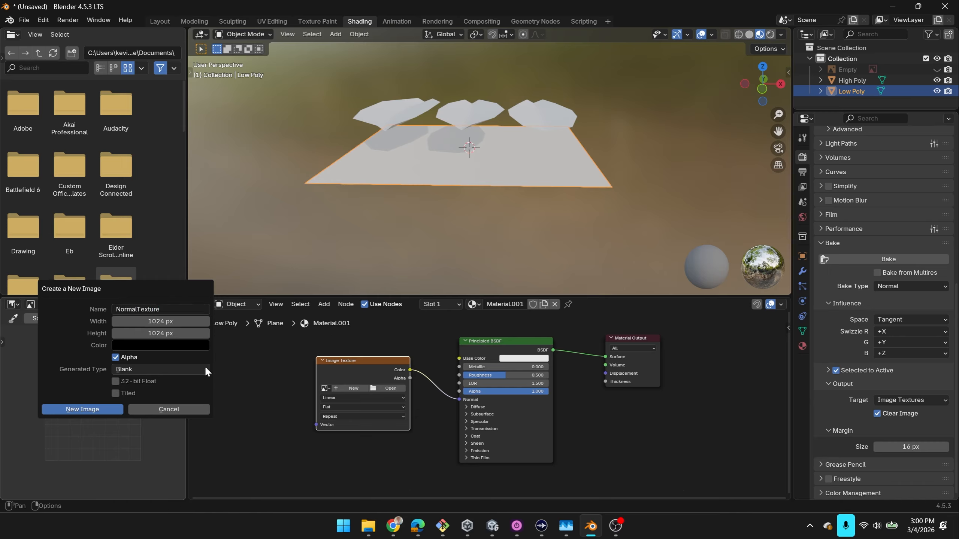
left_click(325, 388)
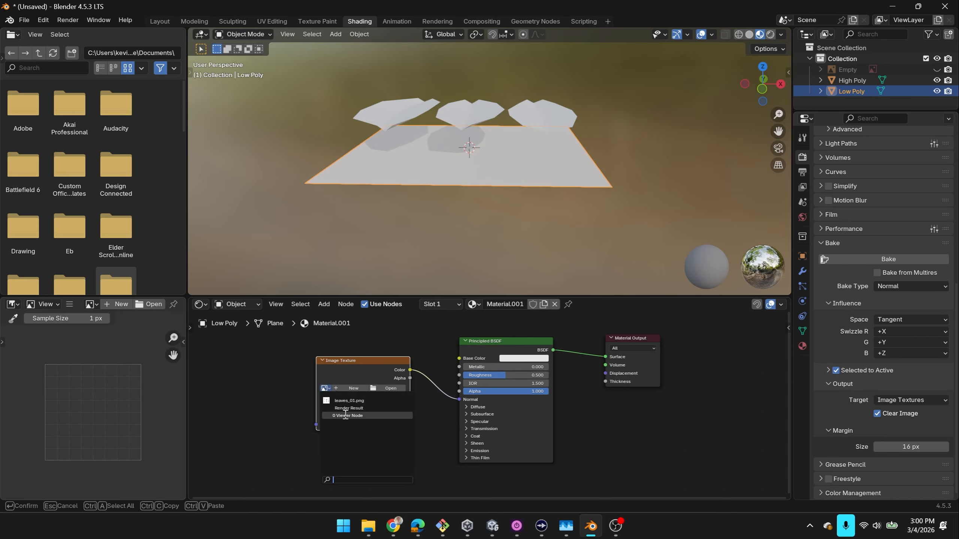
left_click(92, 304)
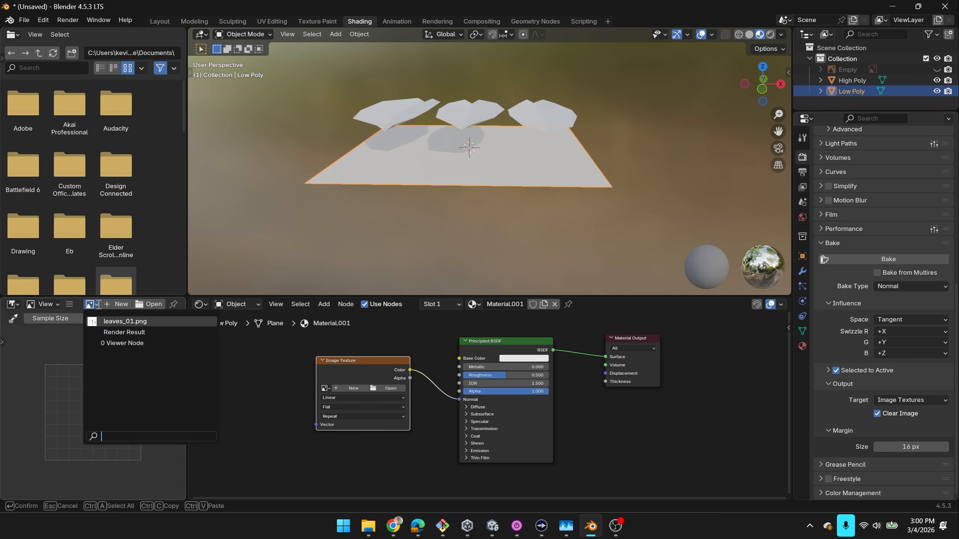
- Create a new blank 1024 × 1024 px image named NormalTexture with alpha enabled
left_click(117, 305)
type("Normal")
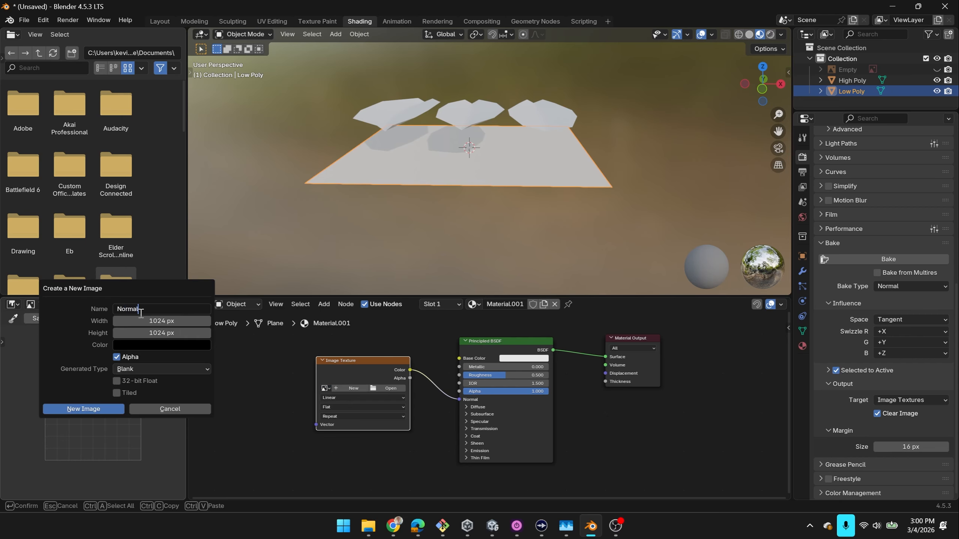
type("Texture")
key("Return")
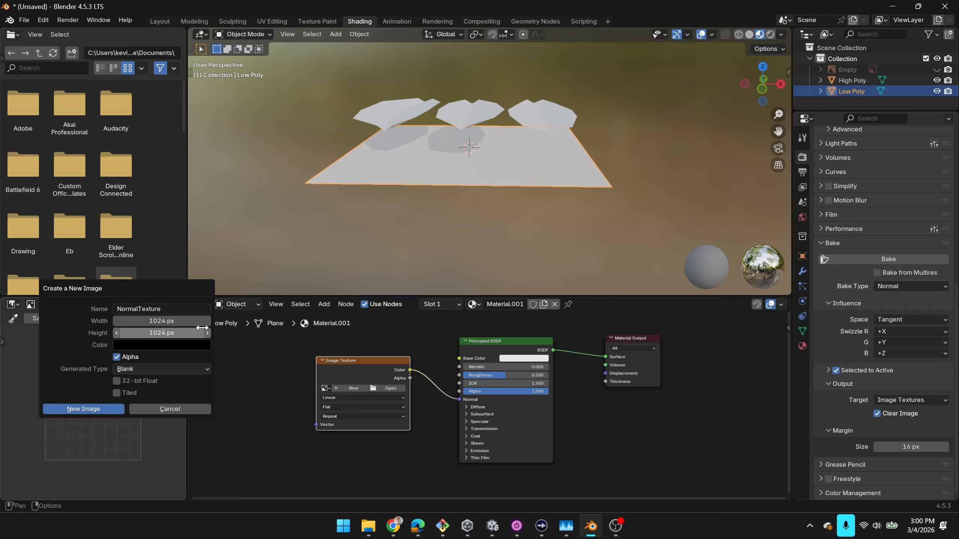
left_click(88, 409)
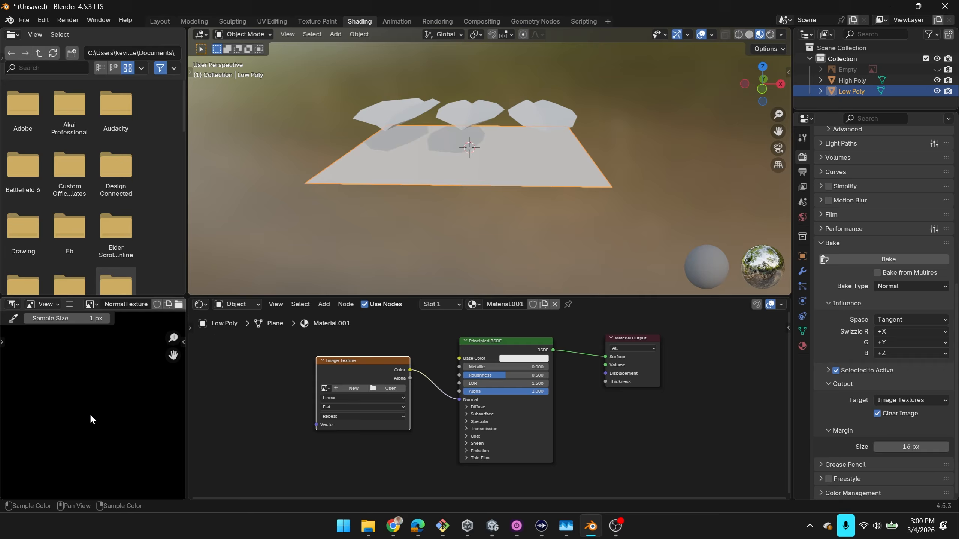
- Show the NormalTexture image's properties, enlarge the image editor and fit the whole image in view
key("n")
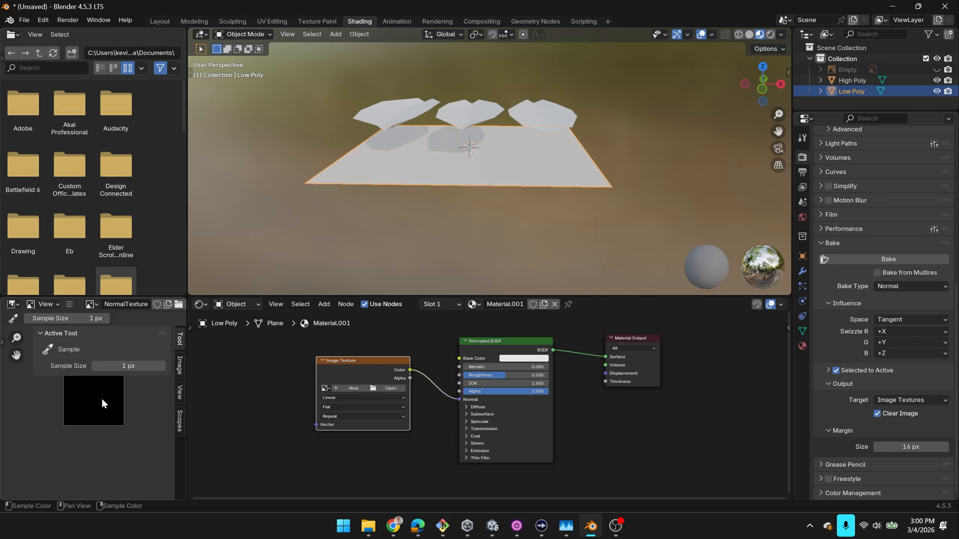
left_click(178, 373)
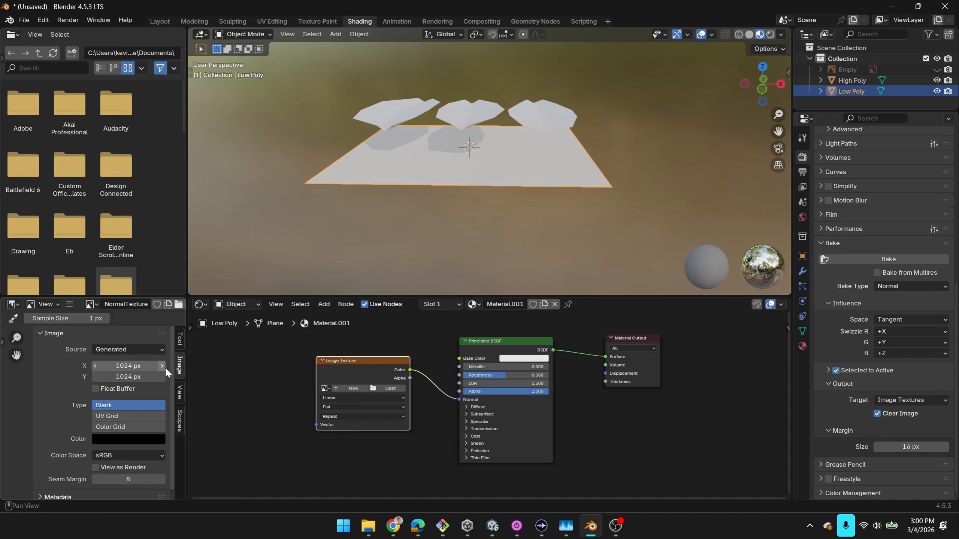
left_click_drag(184, 360, 295, 358)
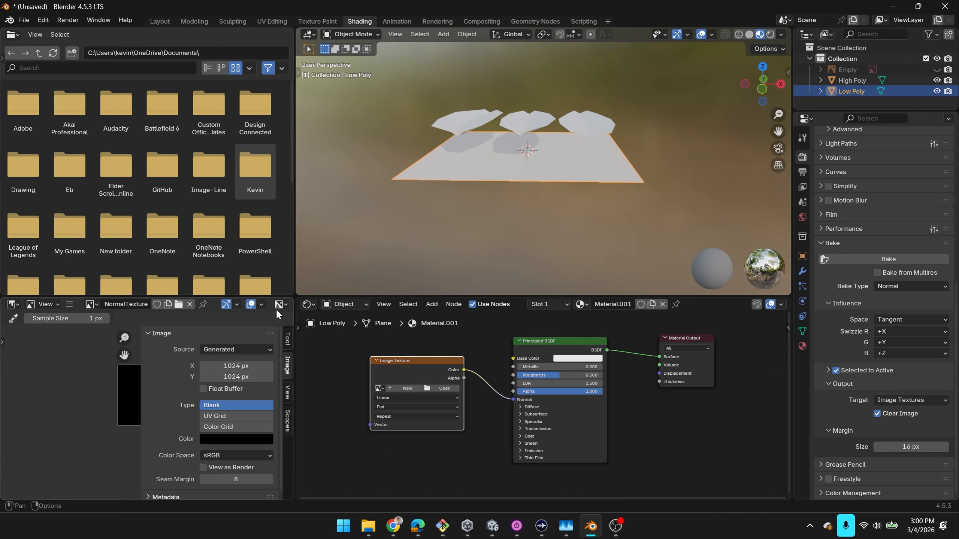
left_click_drag(271, 298, 270, 195)
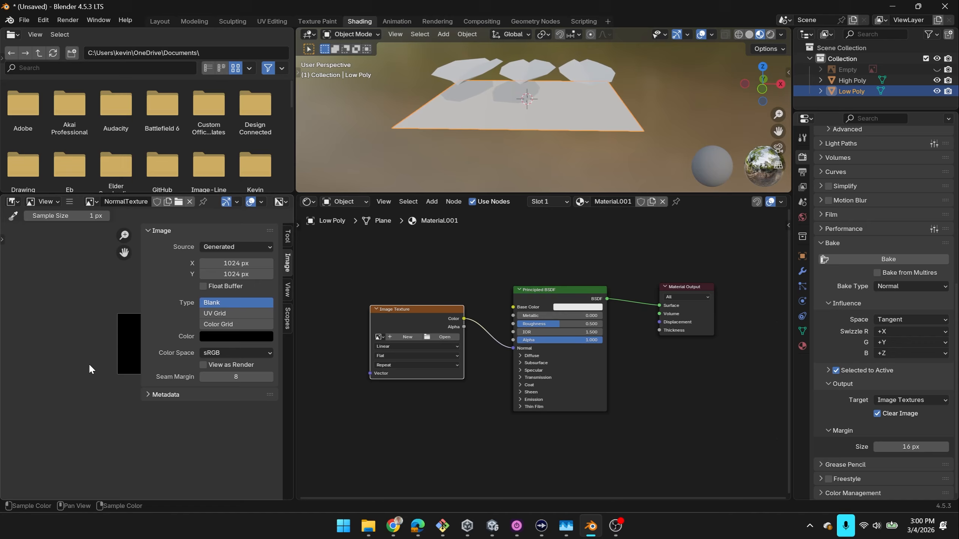
key("n")
key("Home")
key("n")
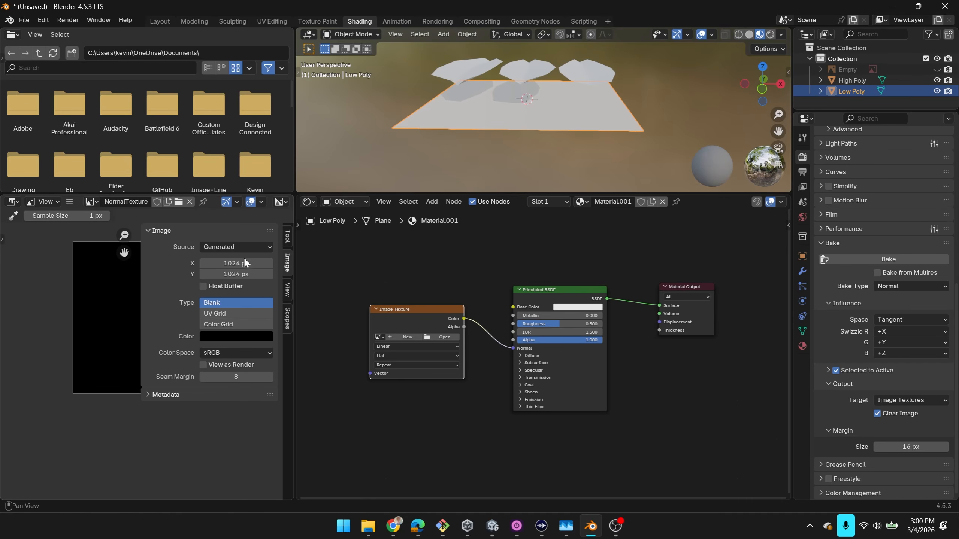
- Try the Non-Color color space on the NormalTexture image, return it to sRGB and hide the image properties
left_click(219, 351)
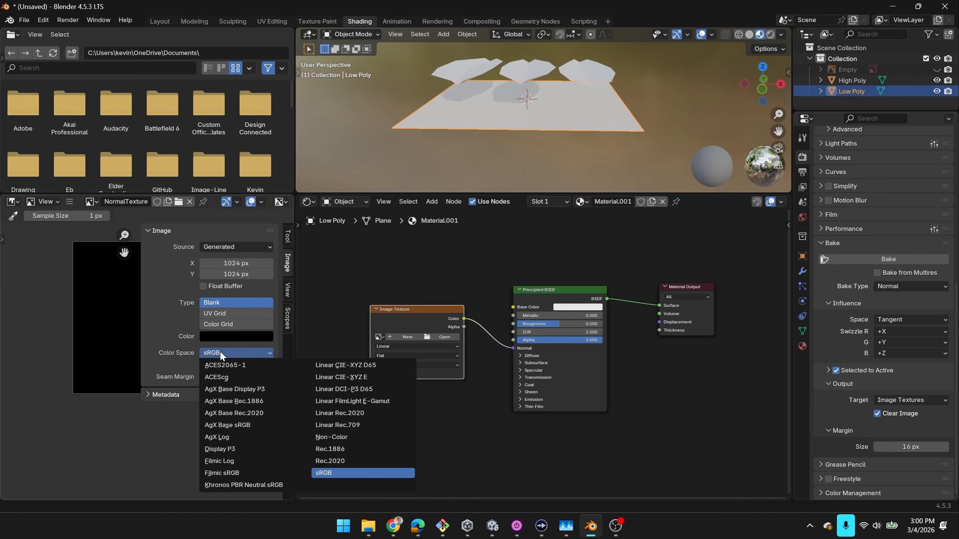
left_click(332, 434)
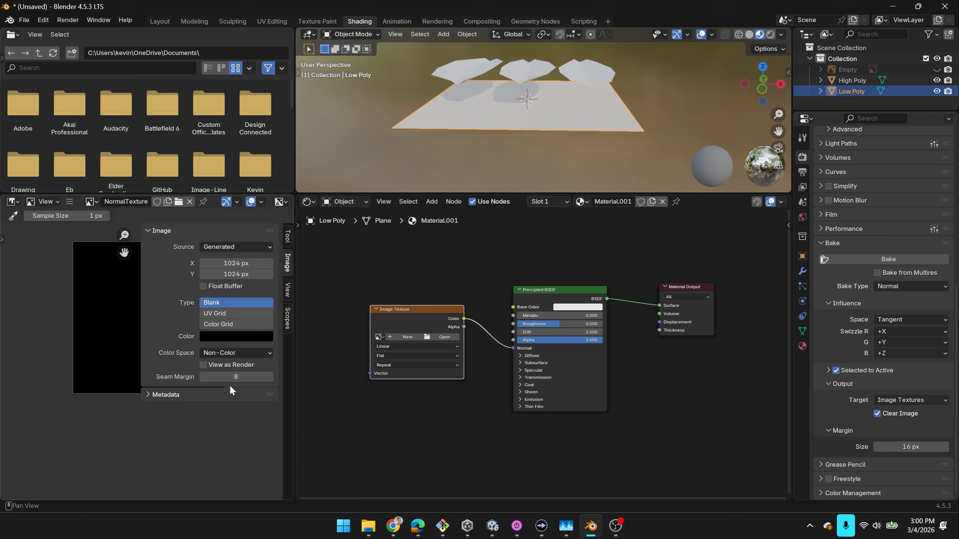
left_click(233, 354)
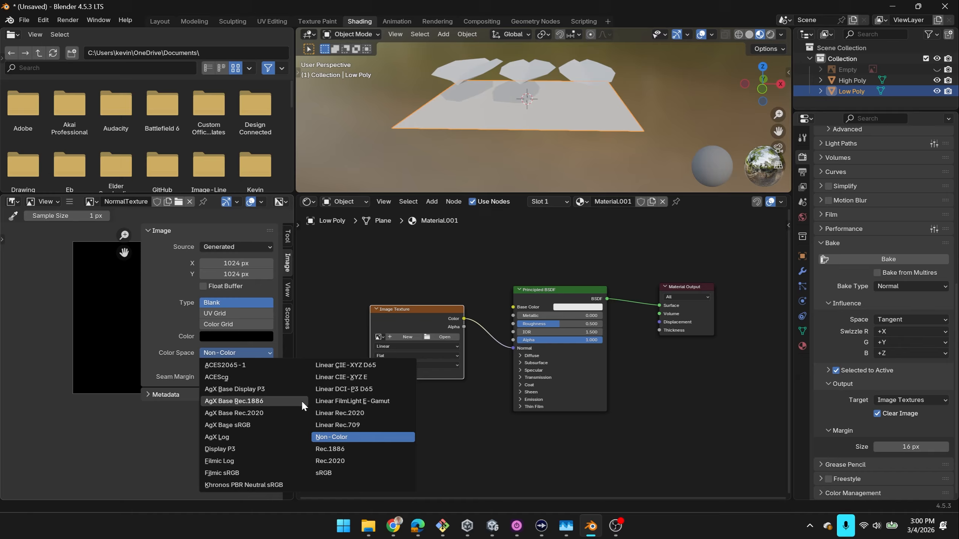
left_click(331, 474)
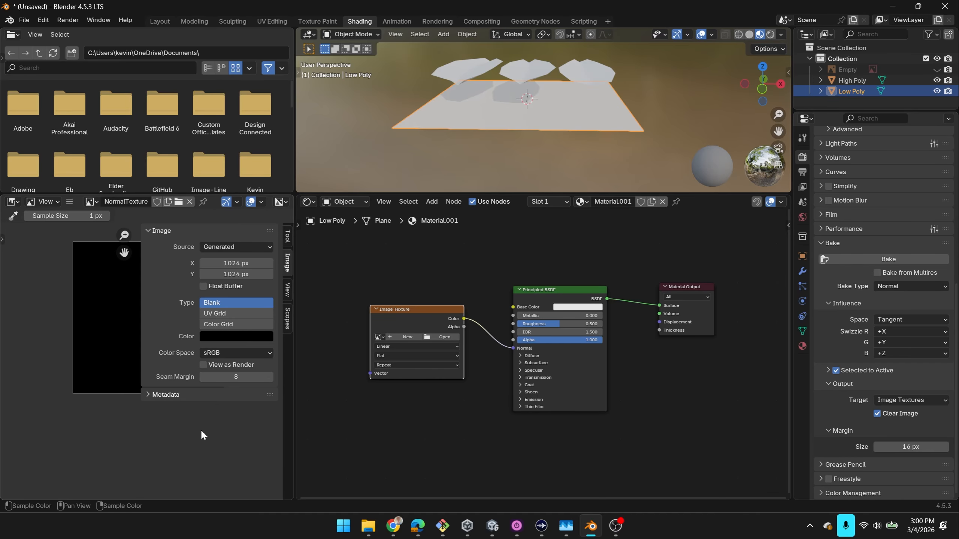
key("n")
key("ctrl+s")
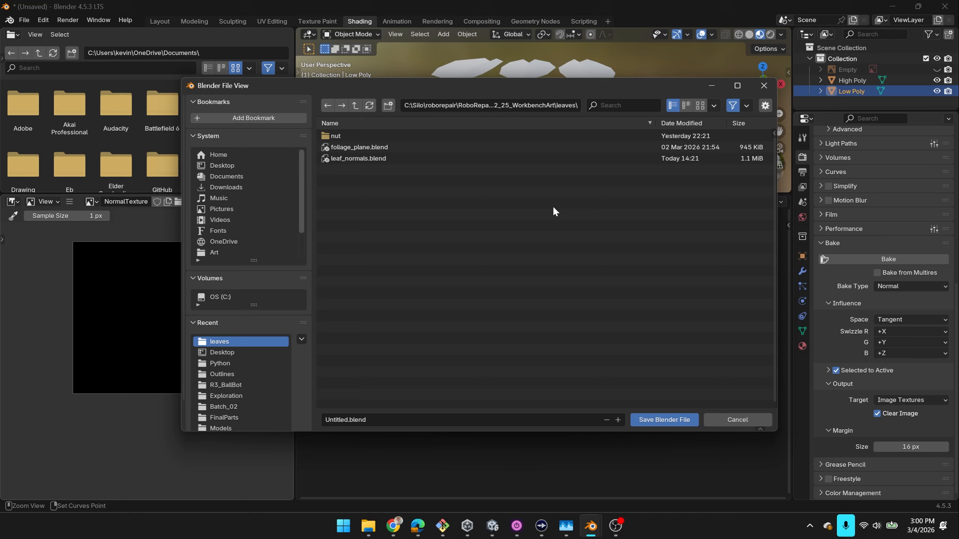
key("Escape")
- Shrink the image editor to give the 3D viewport and node editor more room, keeping the image in view
left_click_drag(332, 196, 318, 282)
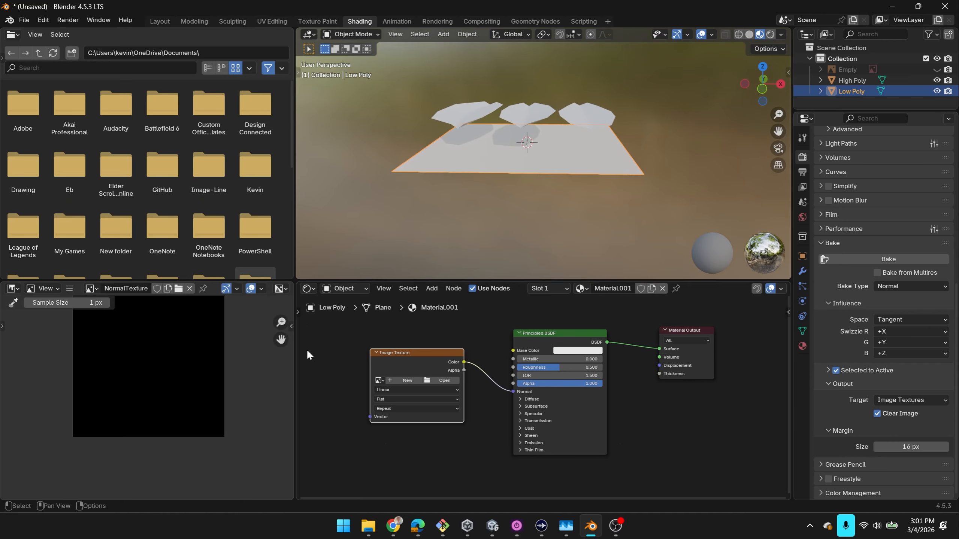
left_click_drag(296, 375, 212, 381)
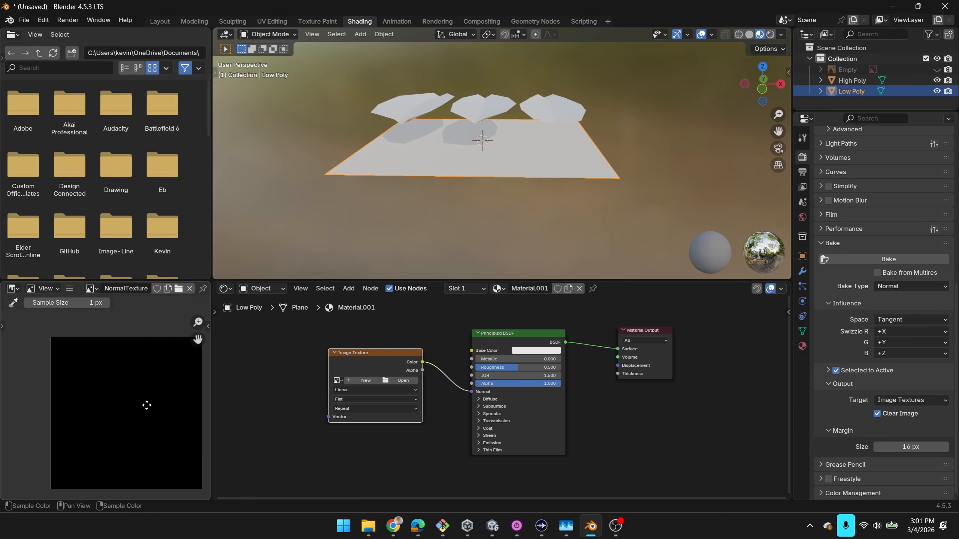
middle_click_drag(147, 405, 147, 406)
- Select the High Poly feathers and lower them along Z, closer to the Low Poly plane
scroll(461, 204, "down", 3)
middle_click_drag(529, 184, 517, 164)
left_click_drag(580, 126, 492, 117)
middle_click_drag(492, 117, 501, 145)
key("KP_1")
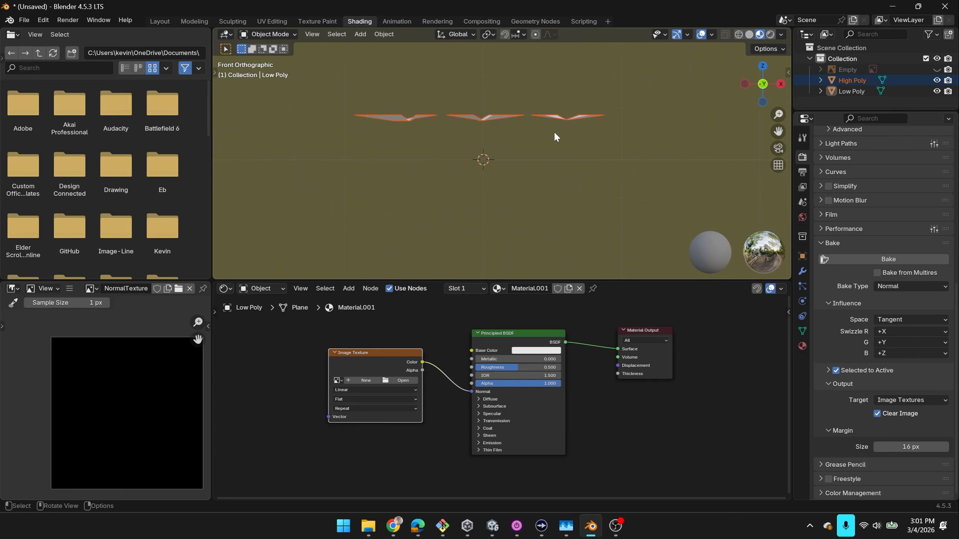
key("g")
key("z")
left_click(538, 148)
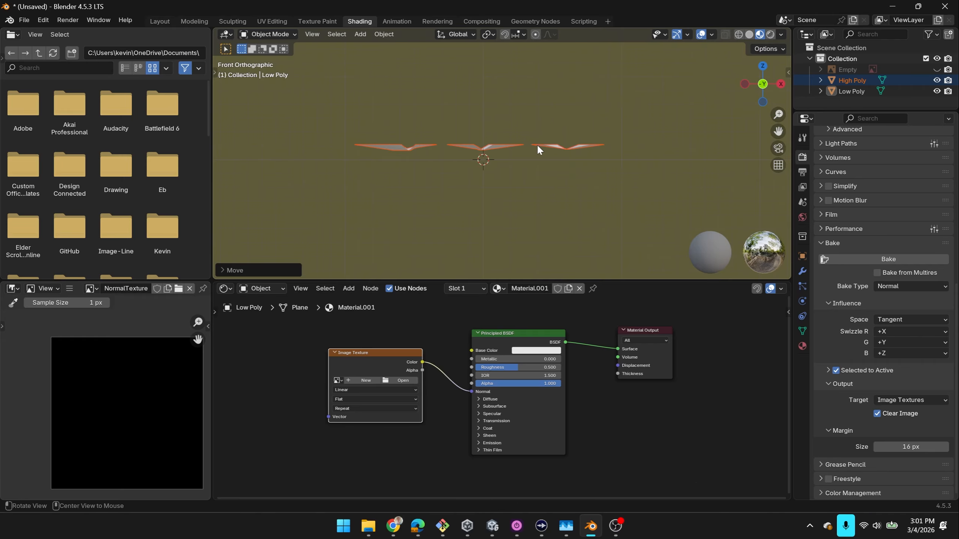
middle_click_drag(538, 147, 506, 151)
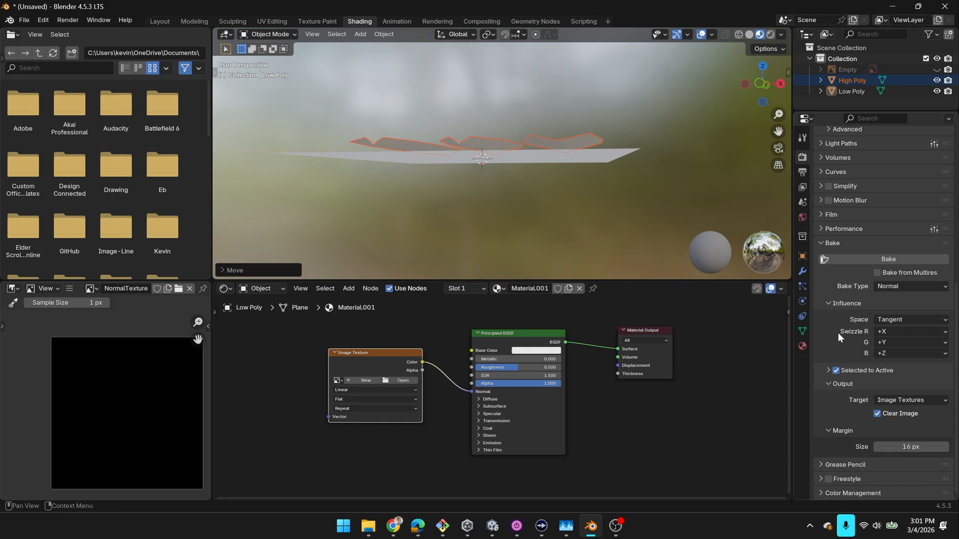
- Set the Selected to Active bake extrusion to 0.1 m
left_click(828, 370)
left_click_drag(911, 398, 910, 398)
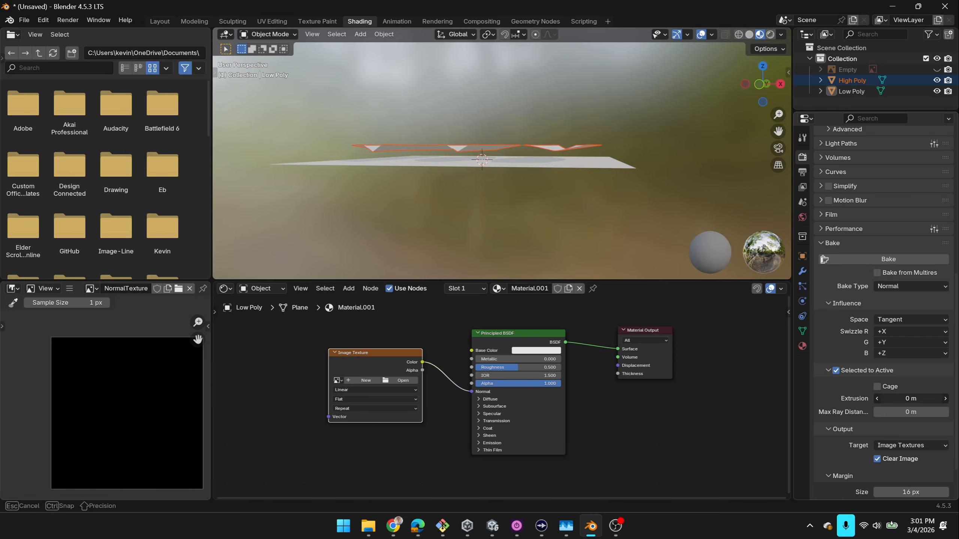
type("0.1")
key("Return")
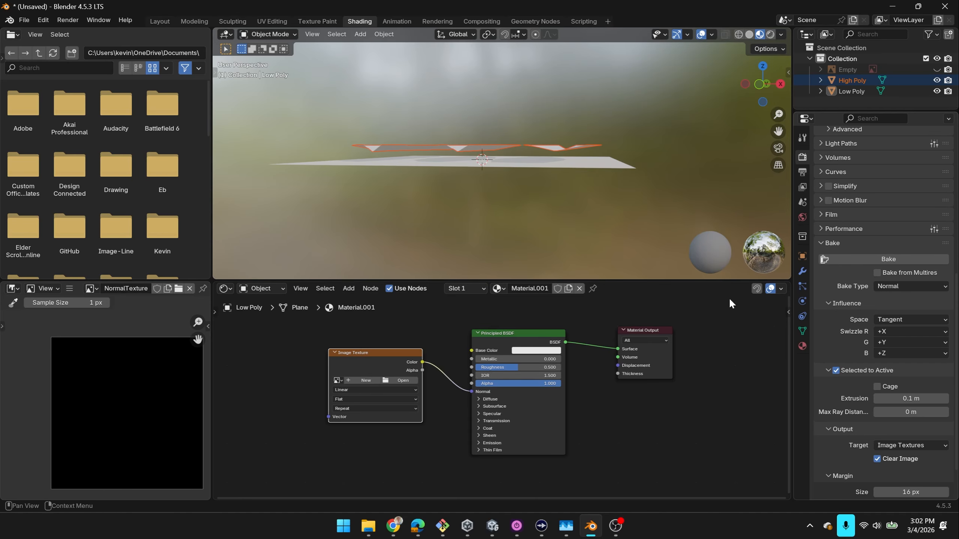
- Fine-tune the High Poly feathers' height along Z in front view so they sit just over the Low Poly plane
middle_click_drag(539, 136, 526, 107)
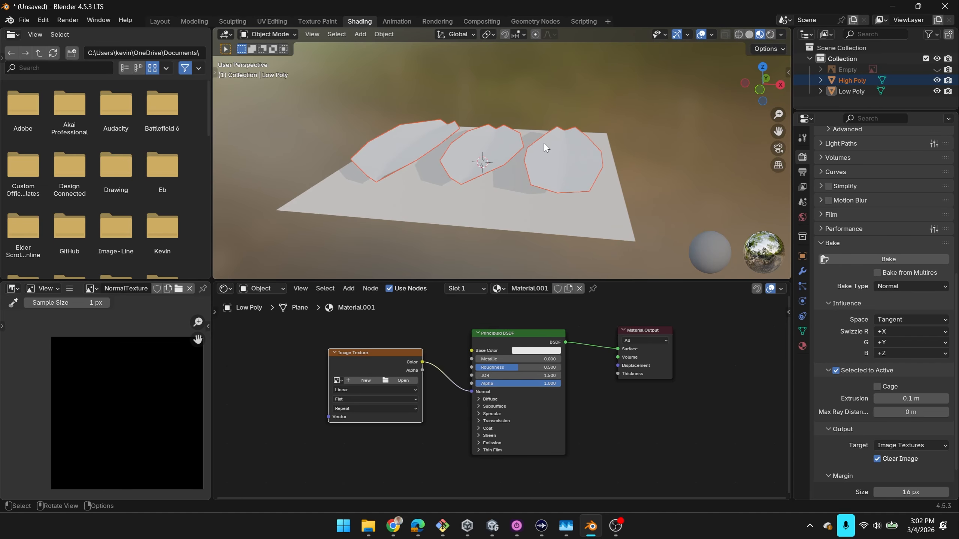
middle_click_drag(529, 199, 501, 195)
key("KP_3")
key("KP_1")
key("g")
key("z")
left_click(558, 159)
key("KP_1")
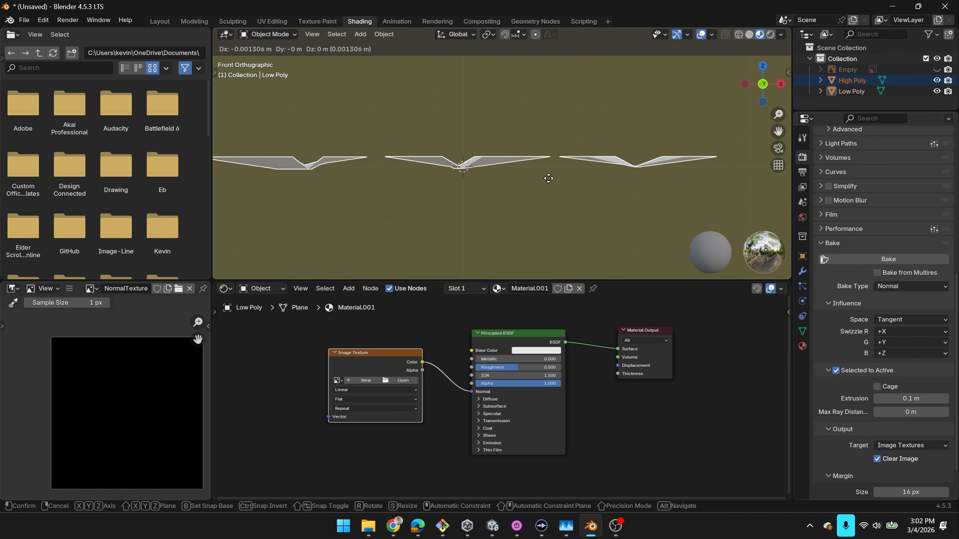
key("g")
key("z")
left_click(553, 172)
mouse_move(552, 172)
middle_mouse_down()
mouse_move(540, 148)
mouse_move(547, 184)
middle_mouse_up()
key("KP_5")
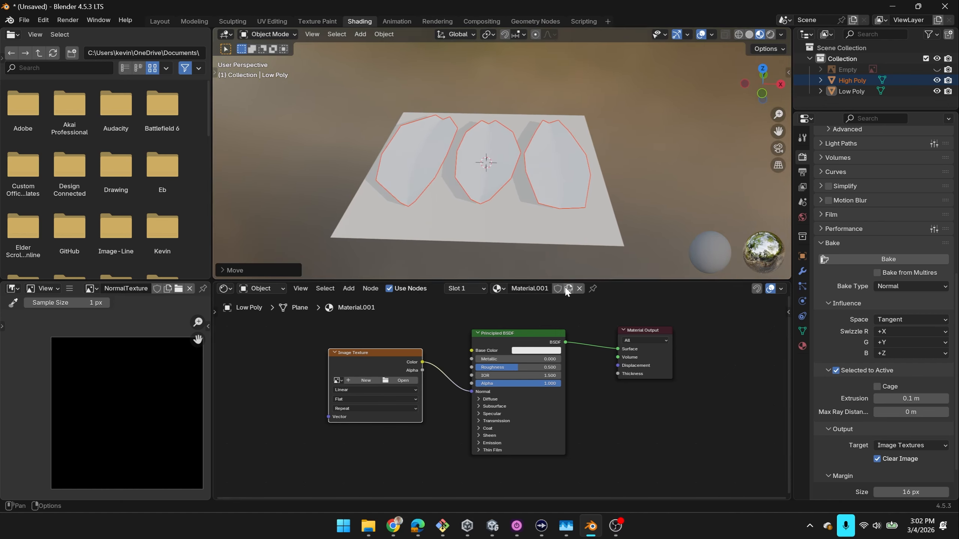
- Assign the NormalTexture image to the Low Poly material's Image Texture node
left_click(342, 379)
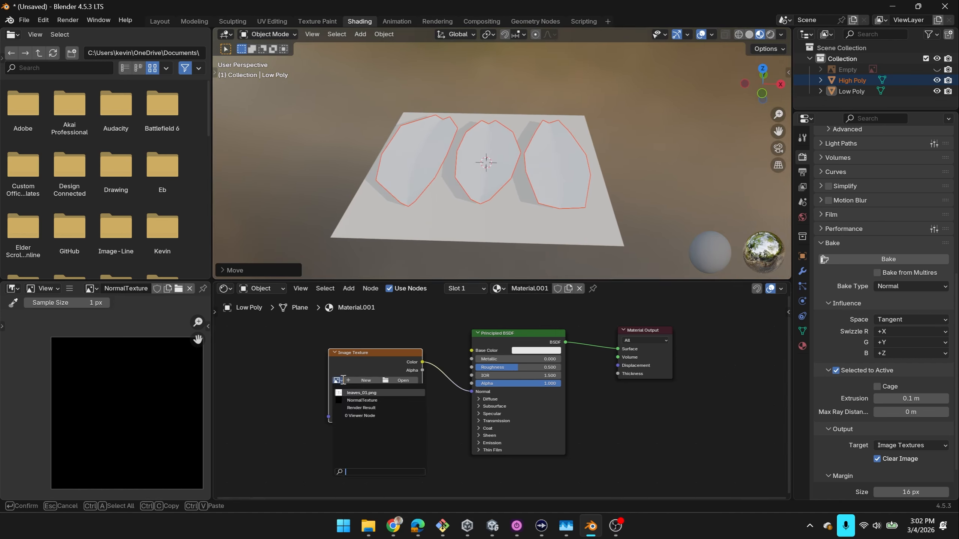
left_click(337, 388)
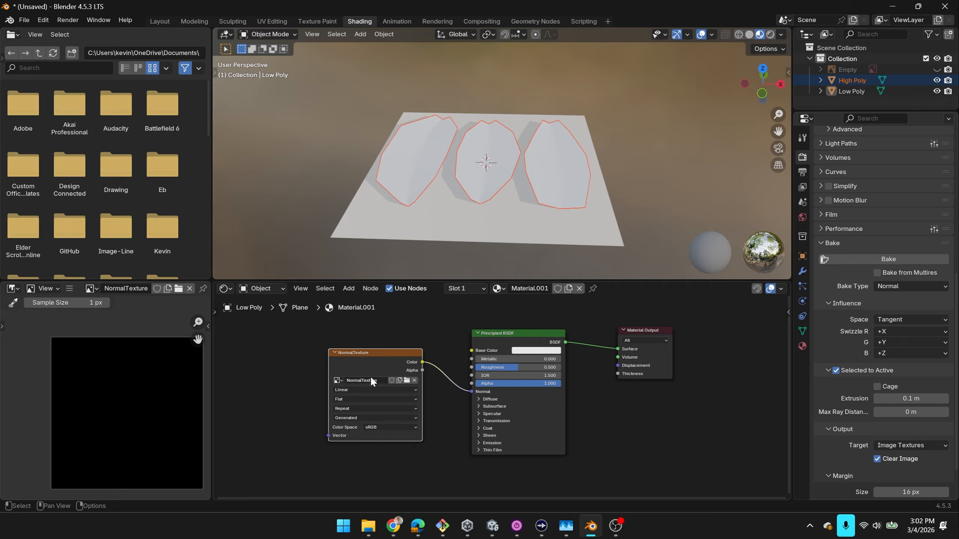
- Shift the NormalTexture image node and the Principled BSDF node slightly in the Low Poly material and deselect them
left_click_drag(366, 353, 361, 352)
left_click_drag(497, 334, 495, 333)
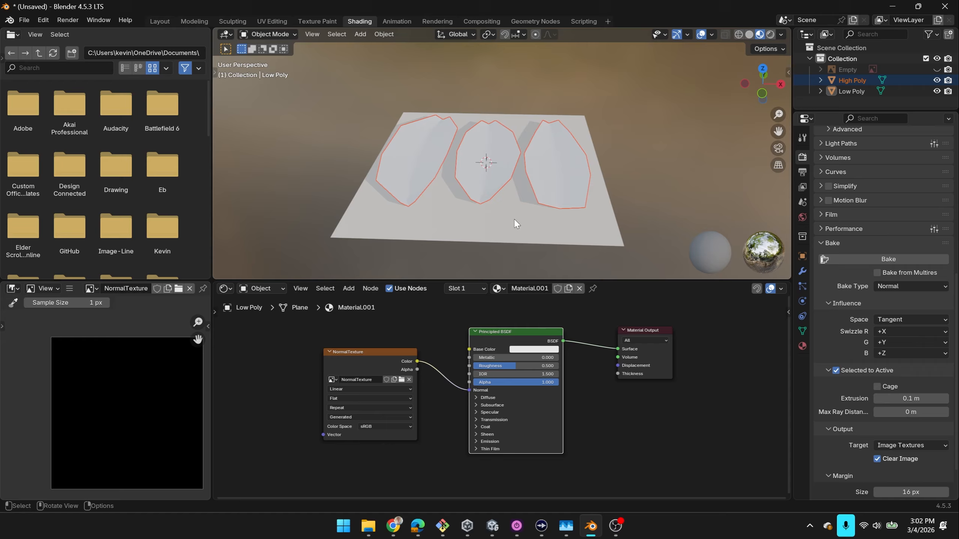
scroll(900, 291, "down", 3)
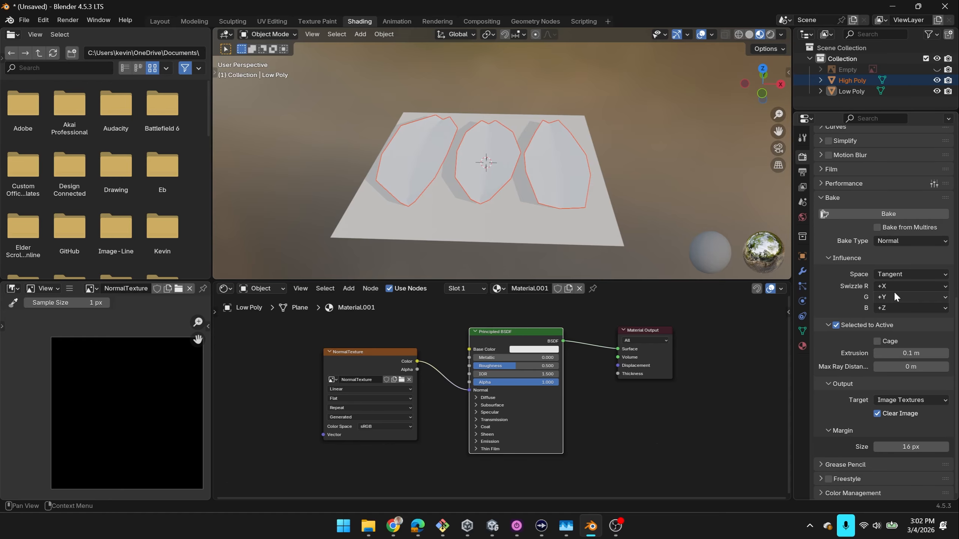
left_click(593, 317)
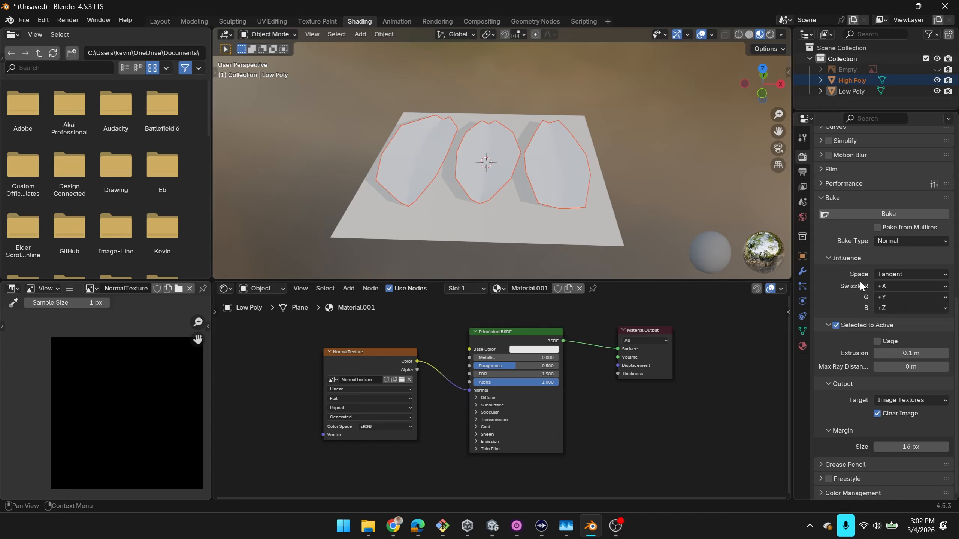
- Review the Cycles sampling and bake settings, keep the bake type at Normal, and check the gap between the feathers and plane
scroll(861, 281, "up", 5)
scroll(861, 280, "up", 15)
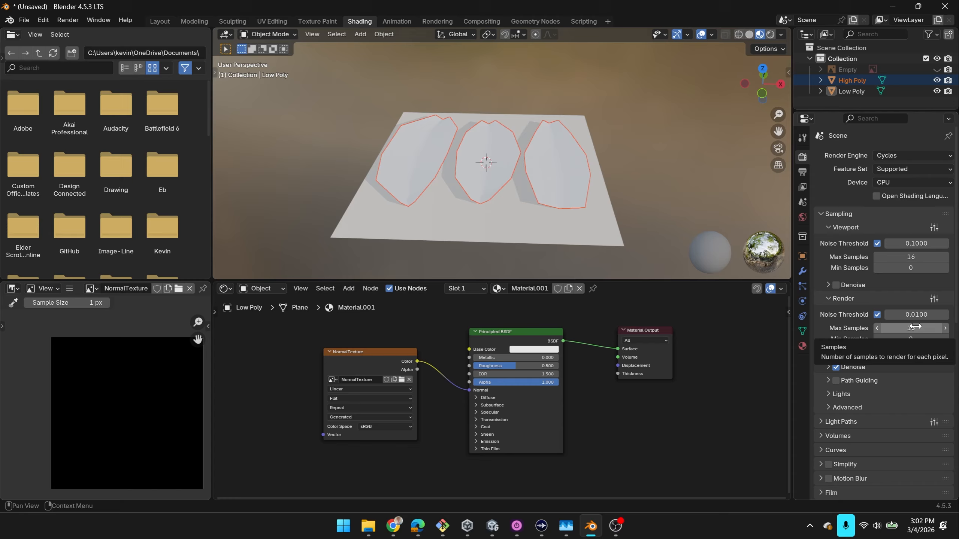
scroll(915, 327, "down", 12)
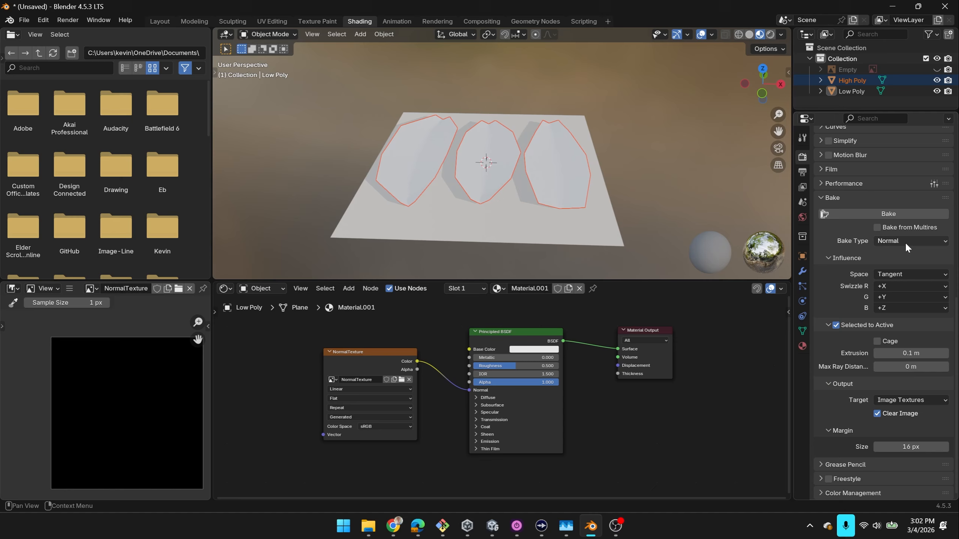
left_click(904, 242)
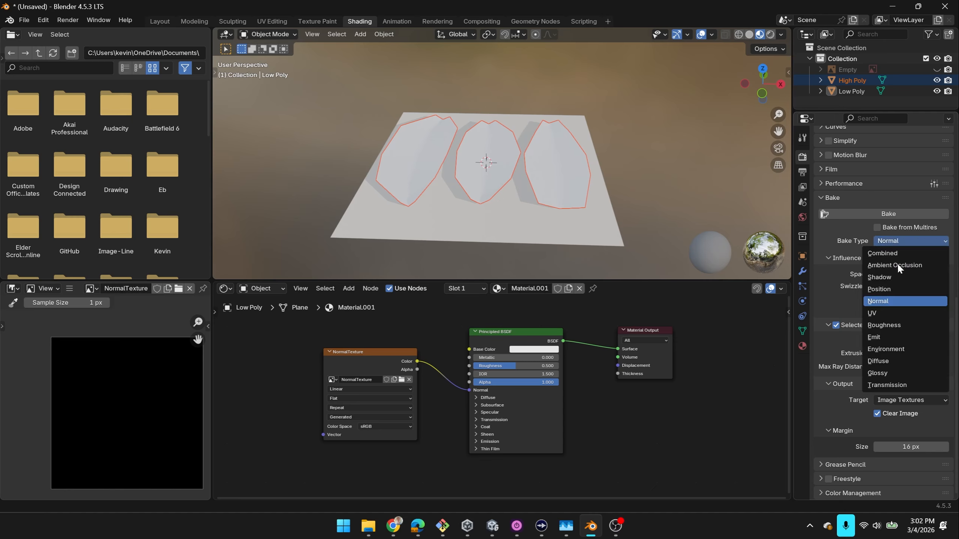
left_click(893, 301)
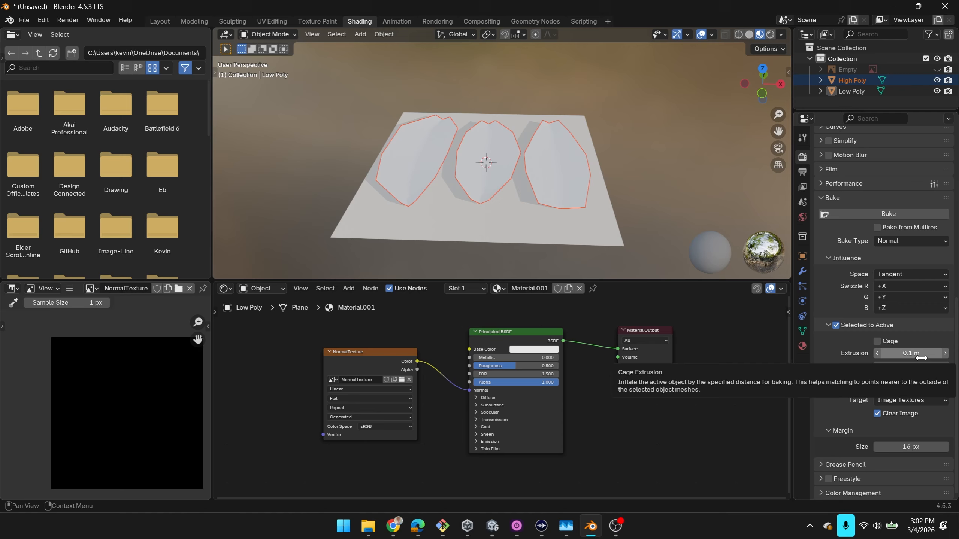
middle_click_drag(557, 221, 558, 178)
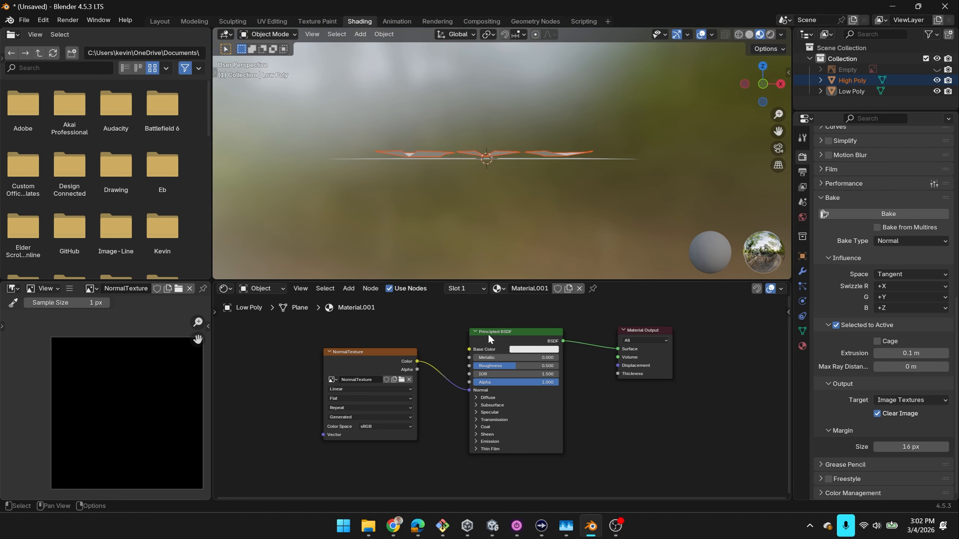
middle_click_drag(456, 192, 452, 221)
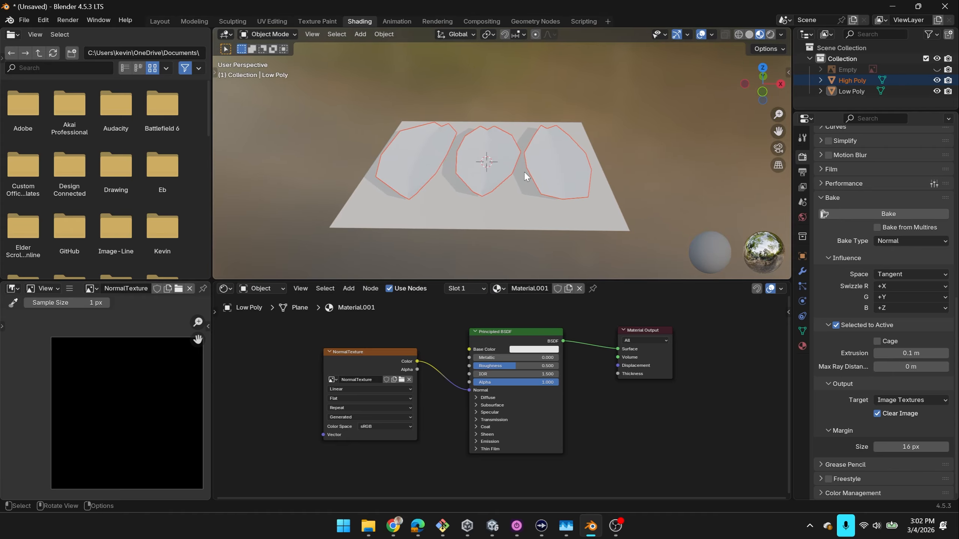
- Select the High Poly feathers with the Low Poly plane as the active object and bake the normals into NormalTexture
left_click(689, 120)
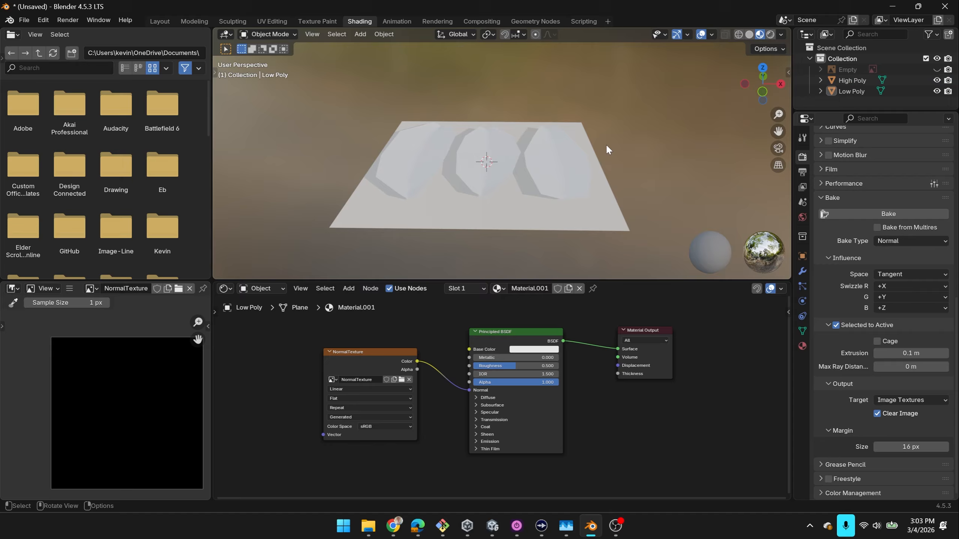
left_click(572, 154)
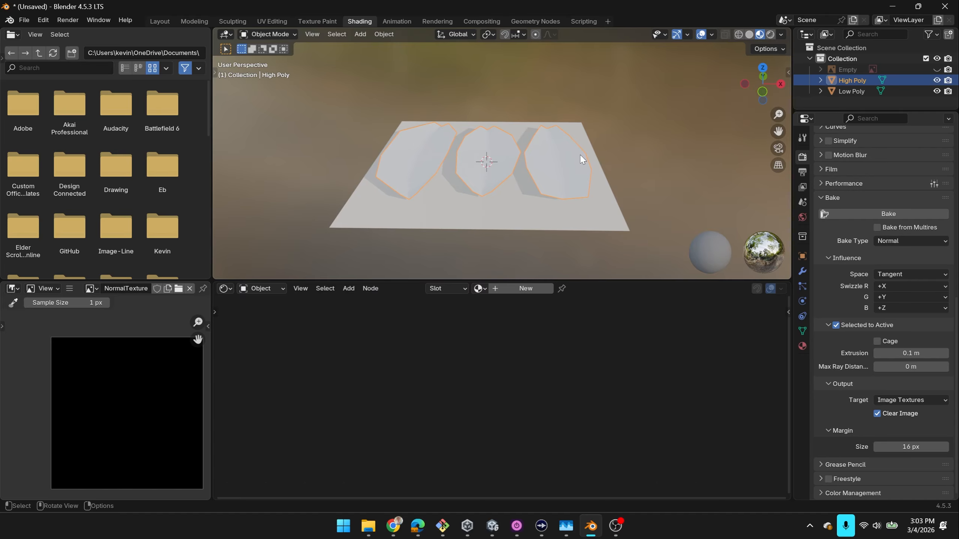
left_click(518, 204, "shift")
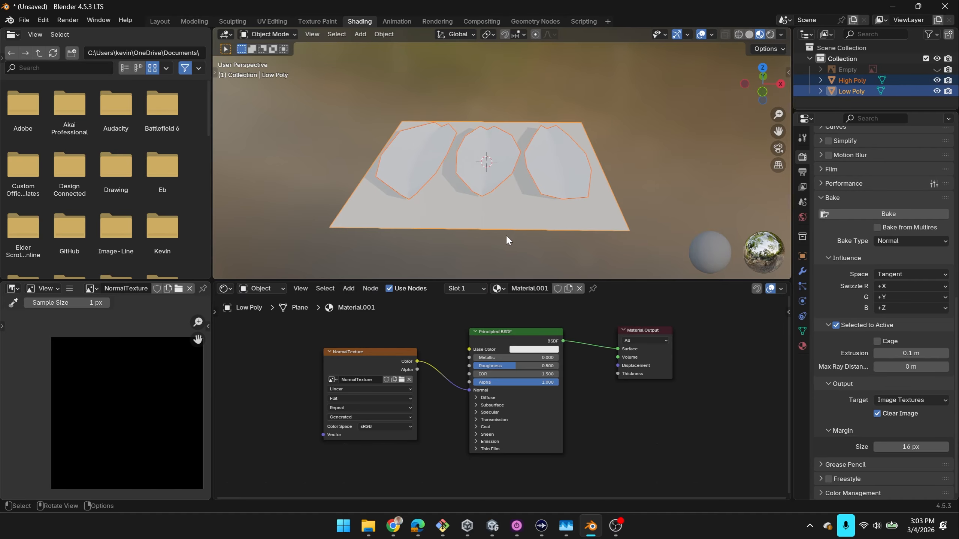
left_click(863, 217)
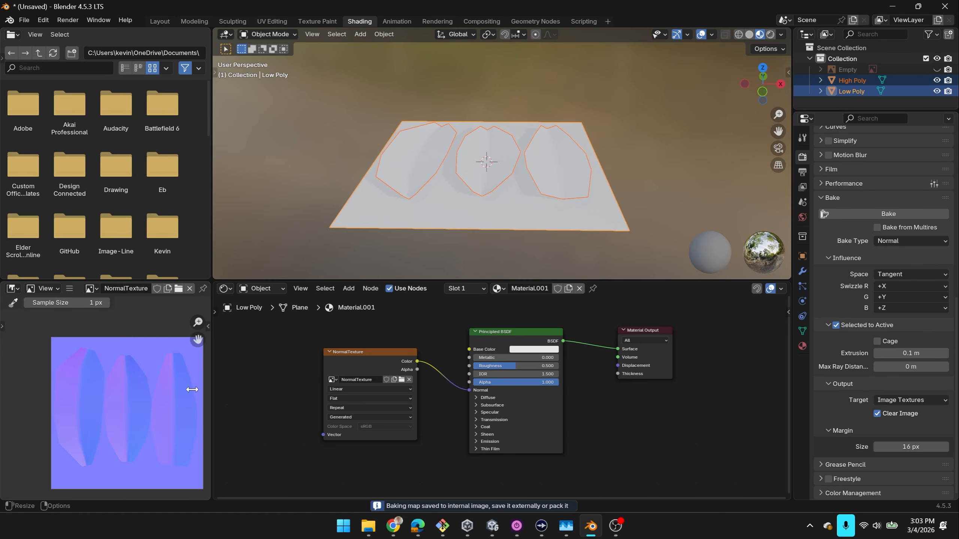
middle_click_drag(121, 422, 105, 411)
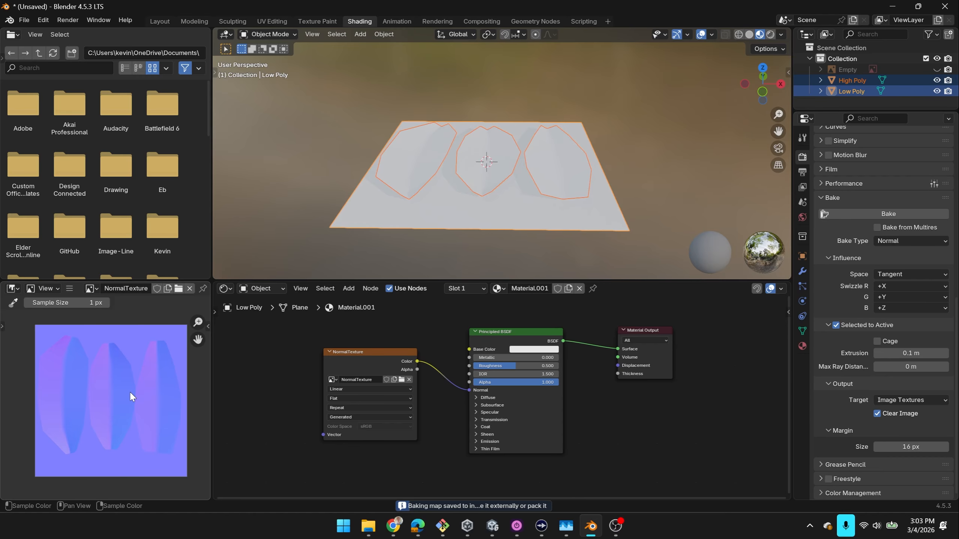
- Save the baked image as NormalTexture.png in Documents, as an RGBA PNG with 16-bit color depth and 10% compression
left_click(69, 288)
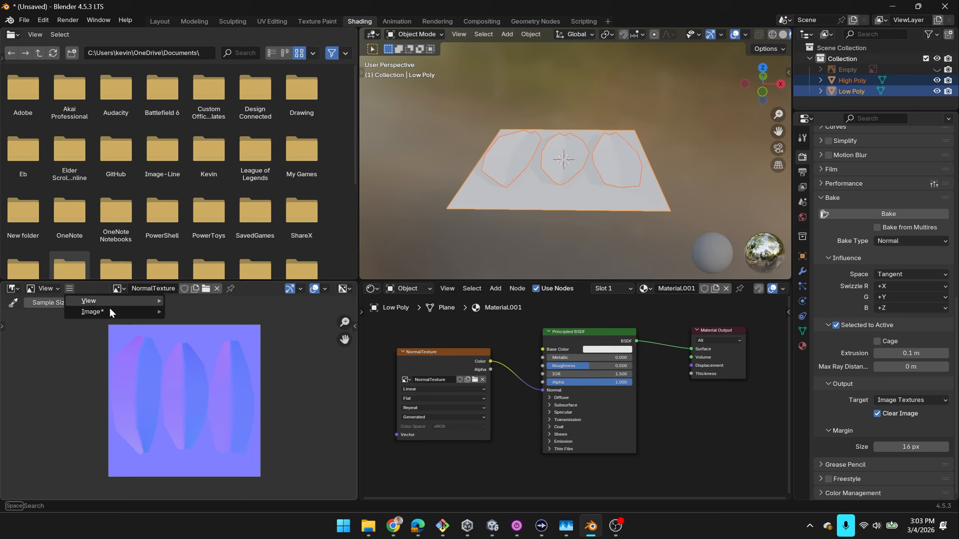
mouse_move(118, 314)
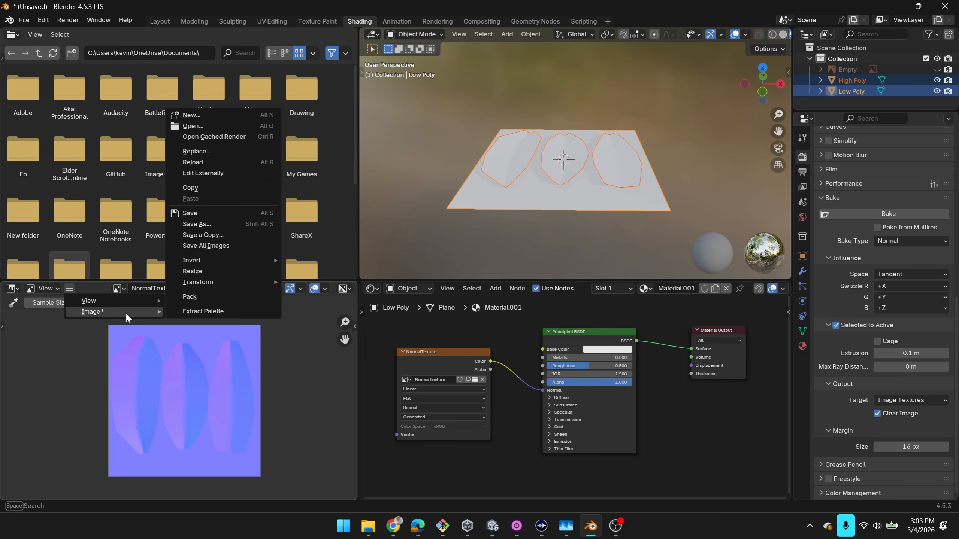
left_click(212, 224)
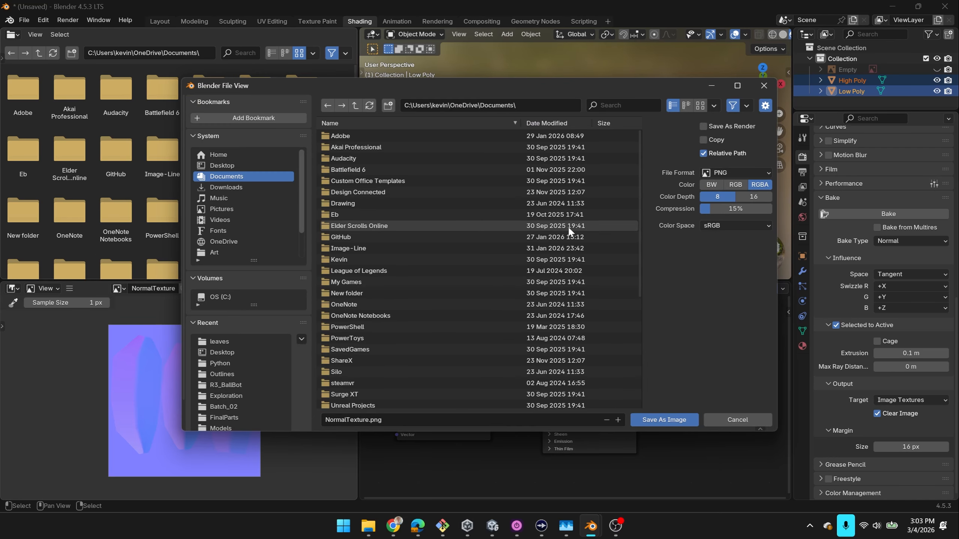
left_click(748, 199)
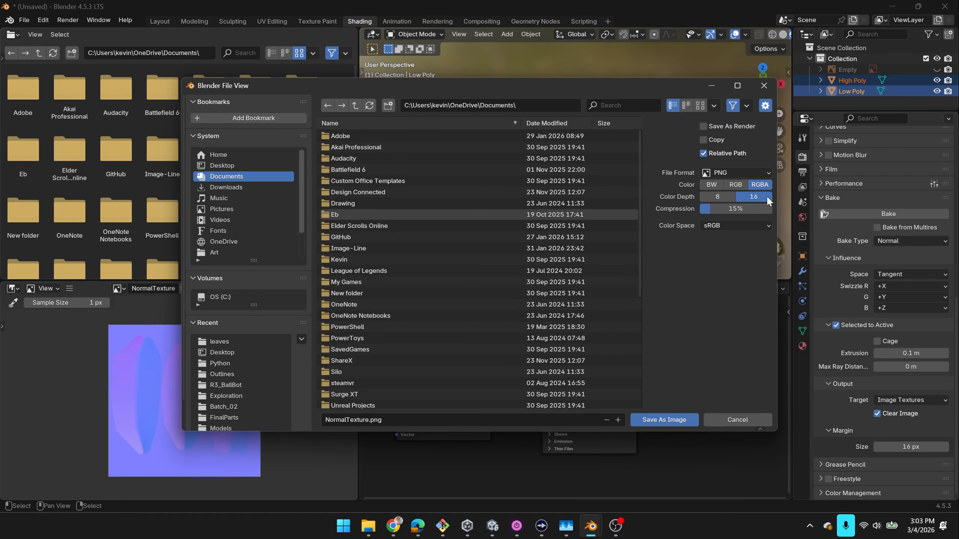
left_click_drag(735, 209, 691, 355)
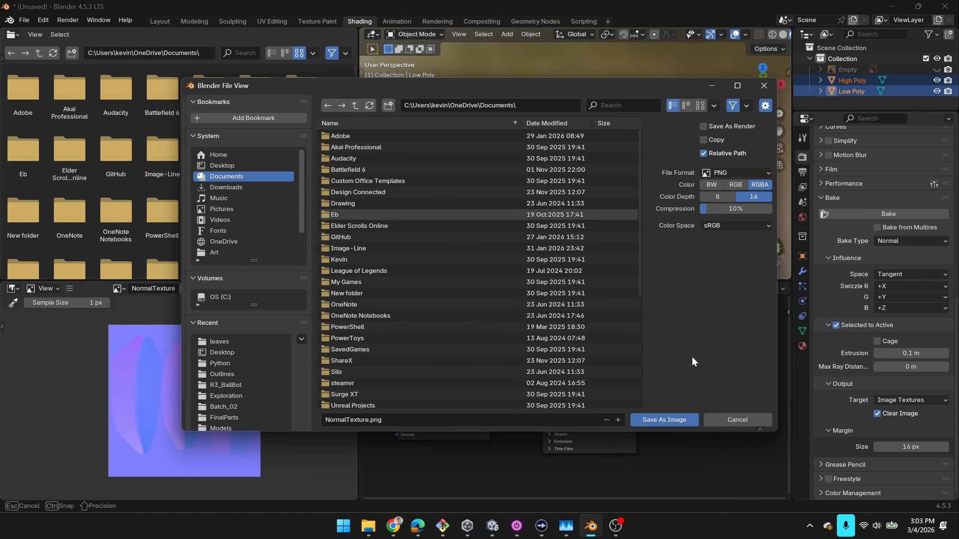
left_click(678, 419)
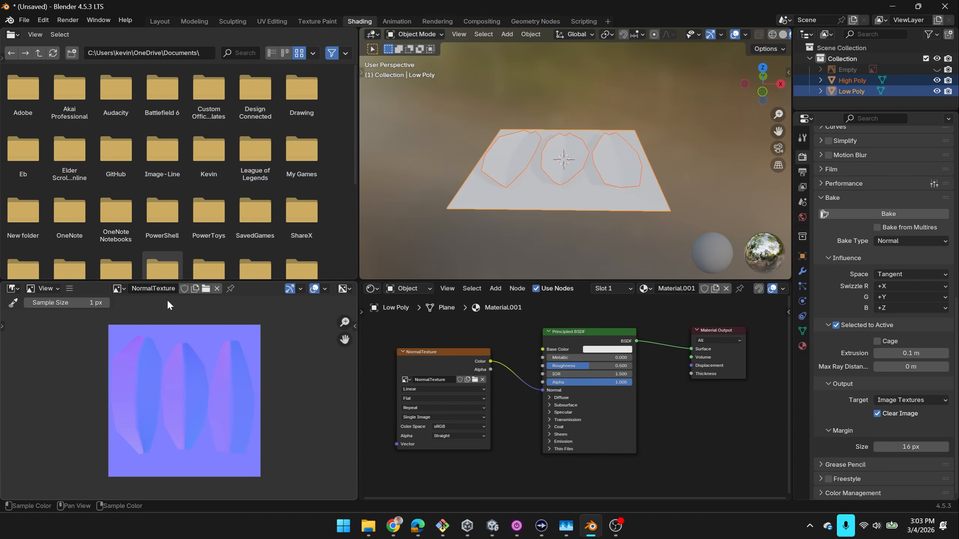
- Switch to Unity and make sure the import texture type of leaves_01_normals is Normal map
left_click(492, 526)
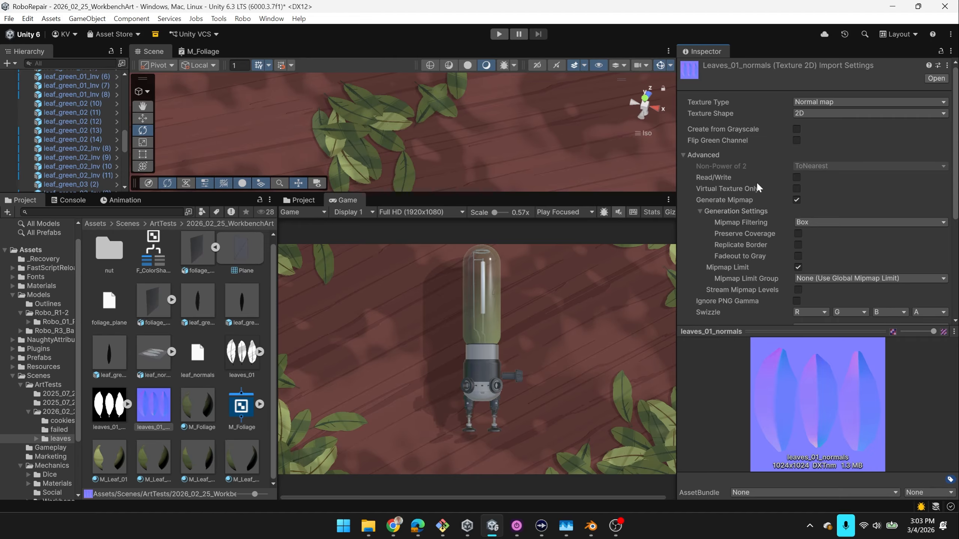
left_click(821, 103)
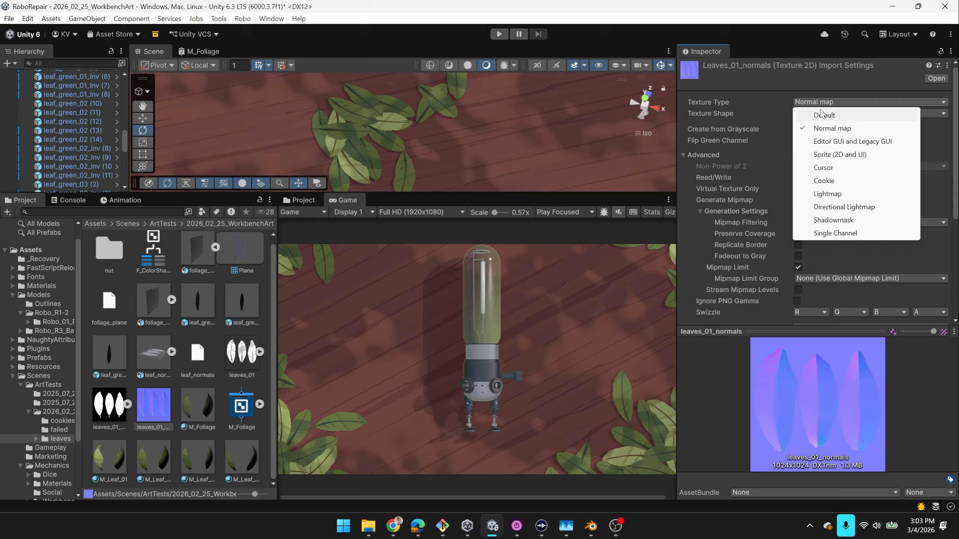
left_click(812, 80)
left_click(819, 101)
left_click(804, 113)
left_click(820, 105)
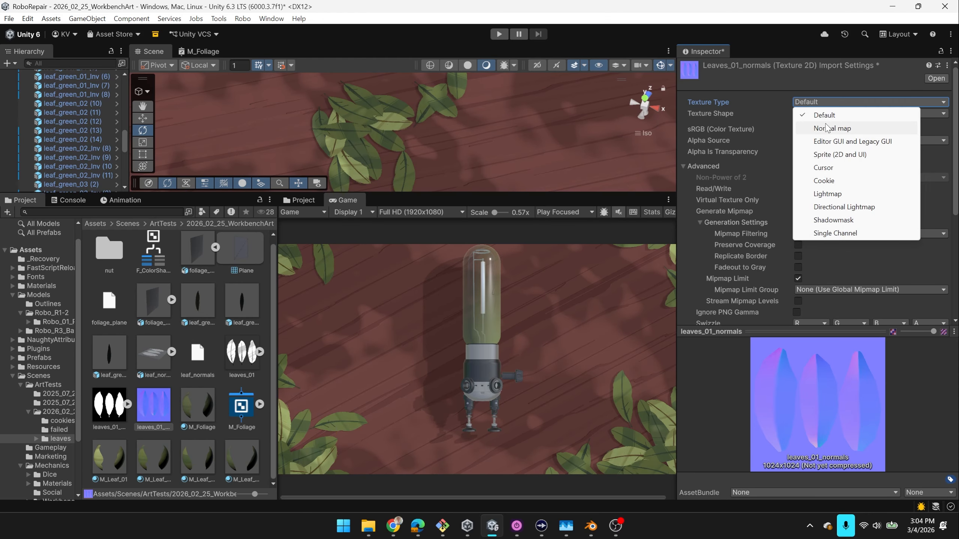
left_click(830, 132)
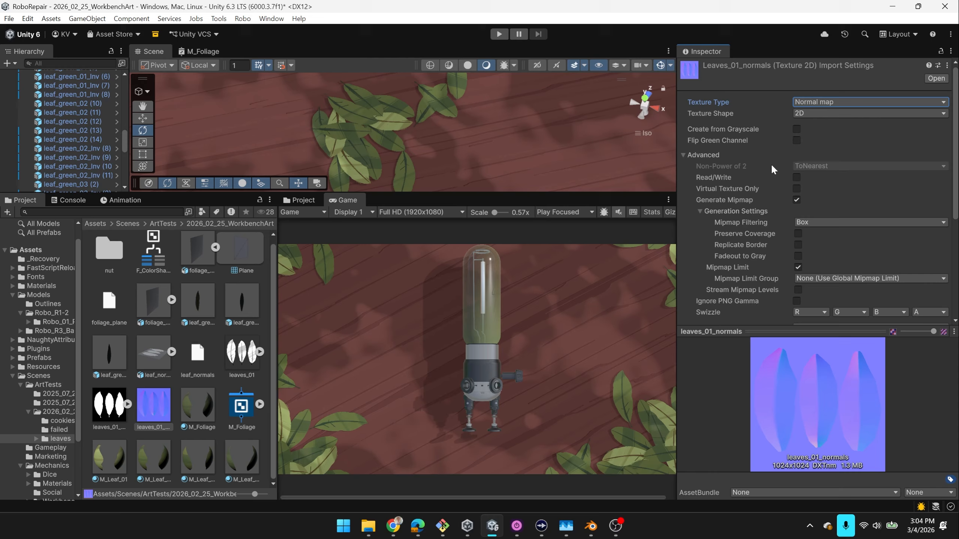
scroll(823, 239, "down", 8)
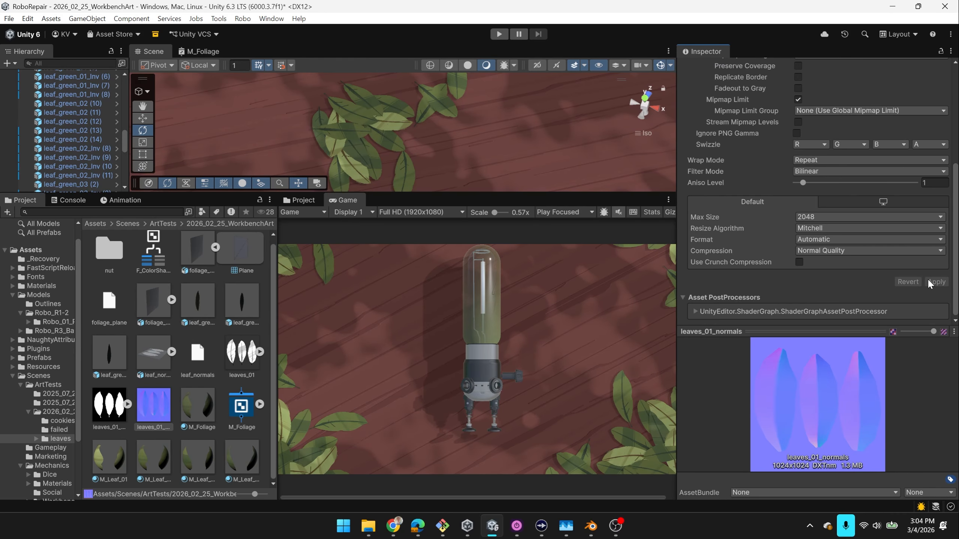
- Examine the normal node chain in the M_Foliage shader graph, from NormalTexture through Sample Texture 2D and Normal Unpack to the Branch
scroll(821, 283, "up", 4)
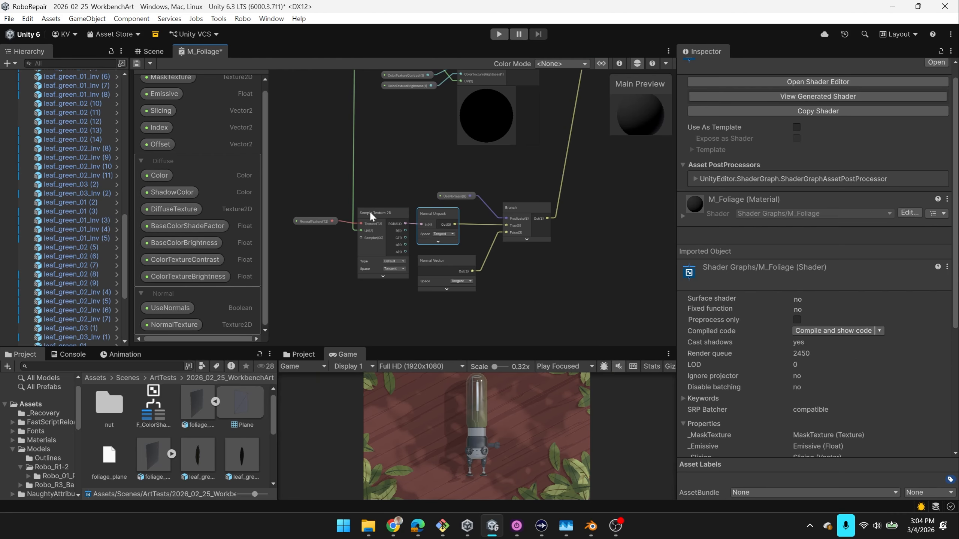
left_click(318, 219)
left_click(365, 218, "shift")
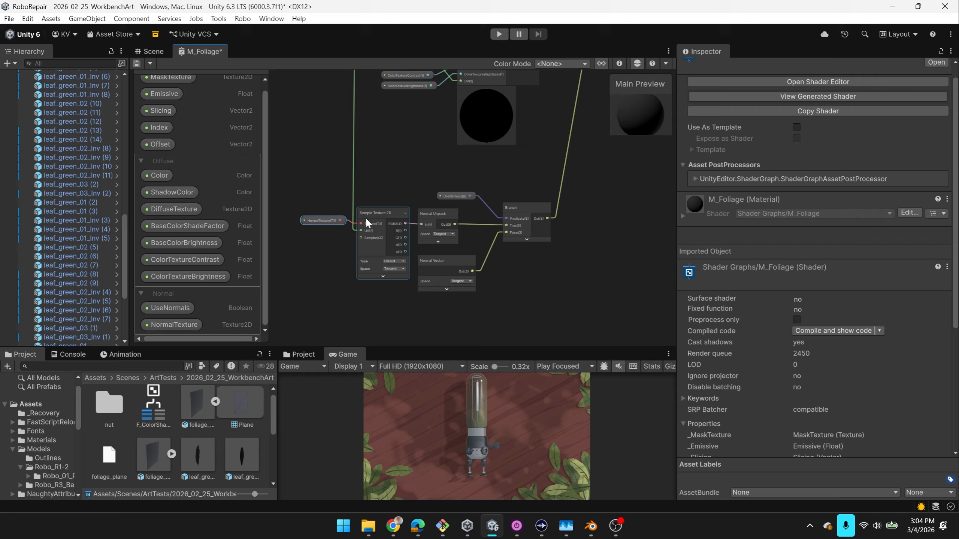
scroll(382, 218, "up", 2)
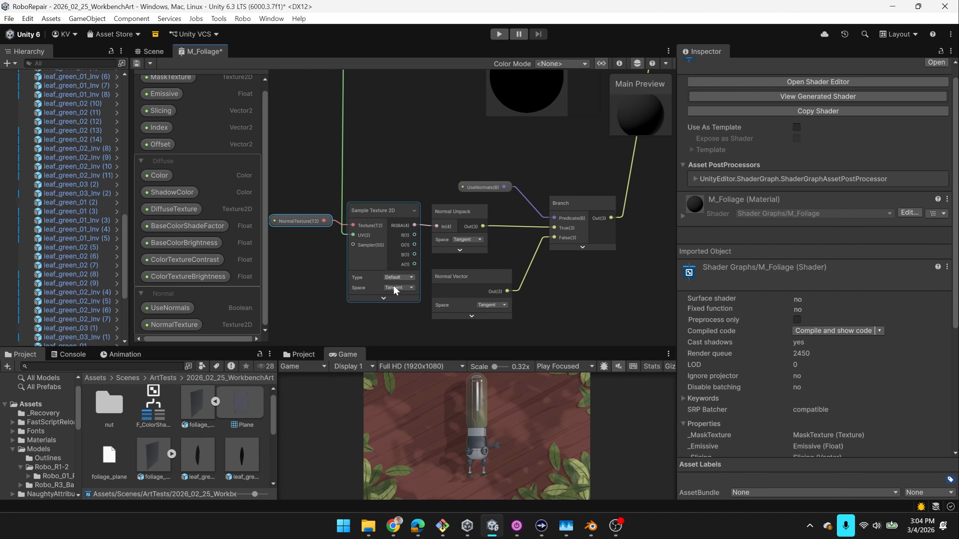
left_click(389, 213)
scroll(534, 198, "down", 4)
middle_click_drag(603, 128, 521, 105)
scroll(557, 145, "up", 4)
scroll(484, 178, "down", 4)
middle_click_drag(458, 271, 592, 259)
scroll(585, 252, "up", 4)
scroll(475, 236, "up", 1)
mouse_move(427, 213)
left_mouse_down()
mouse_move(457, 213)
mouse_move(433, 214)
left_mouse_up()
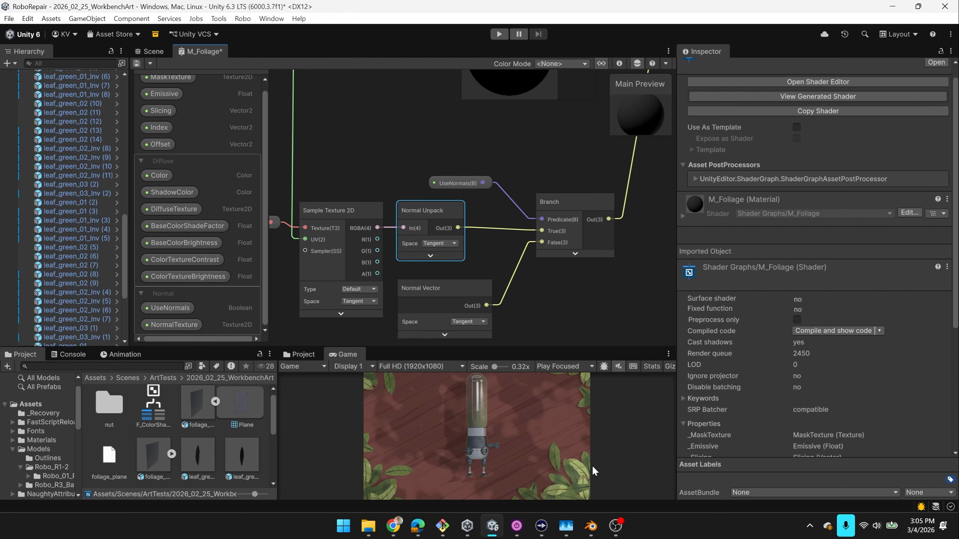
middle_click_drag(519, 276, 514, 254)
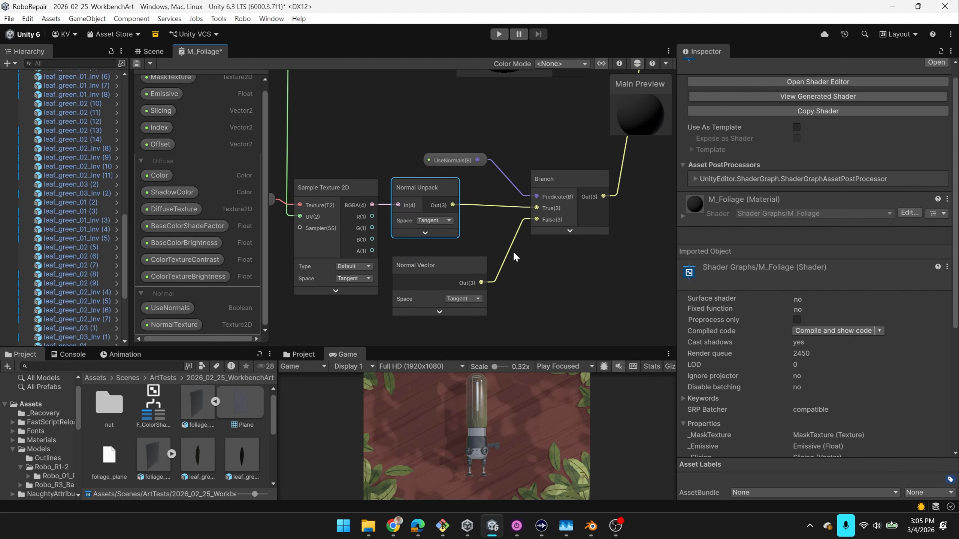
- Enable UseNormals on the four materials M_Leaf_01, M_Leaf_01 1, M_Leaf_02 and M_Leaf_03, and inspect the leaves in the scene
left_click(163, 54)
scroll(177, 435, "down", 3)
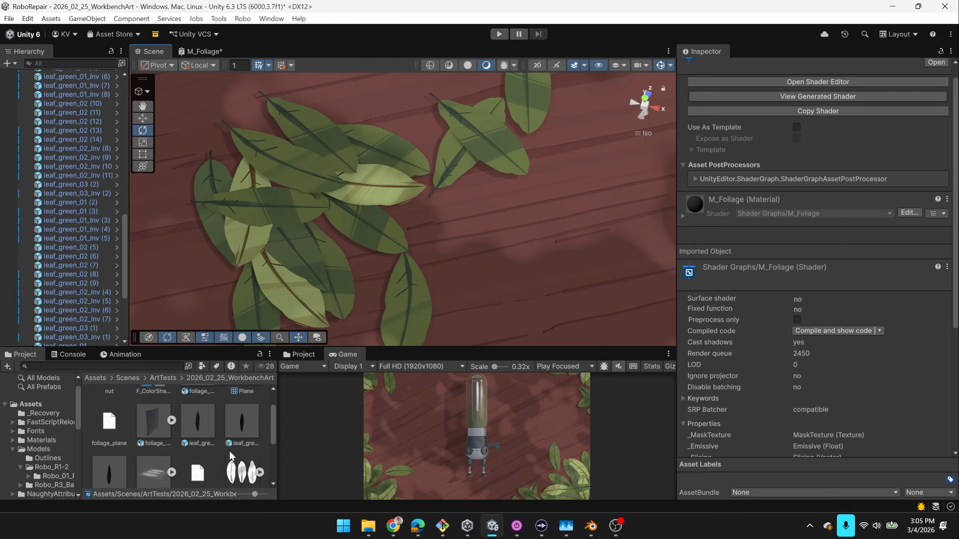
left_click(116, 461)
left_click(242, 457, "shift")
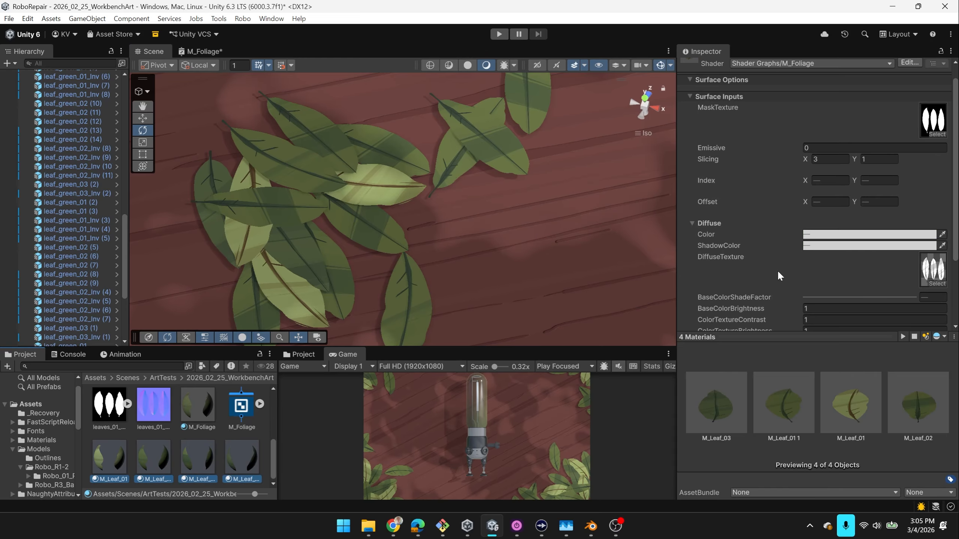
scroll(778, 275, "down", 3)
left_click(807, 264)
scroll(438, 189, "down", 10)
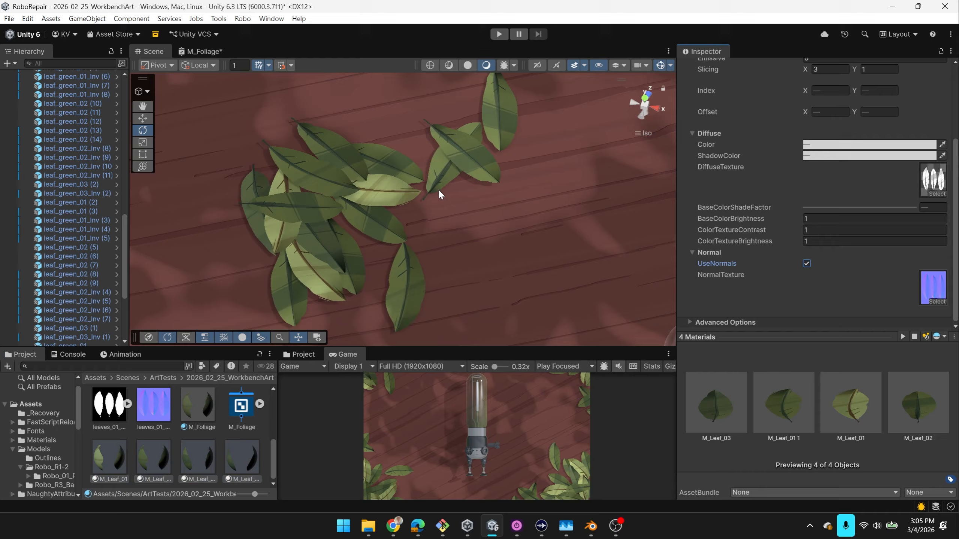
scroll(449, 199, "up", 5)
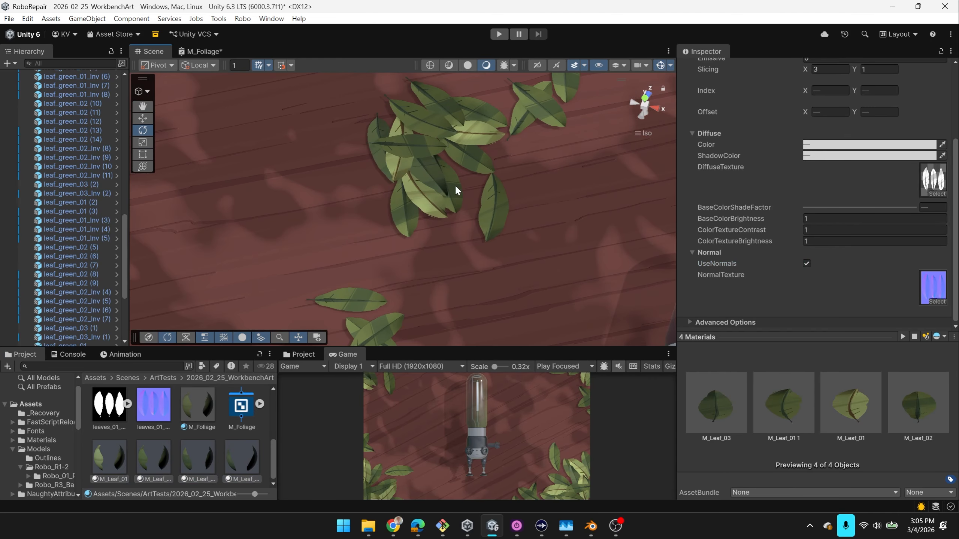
left_click_drag(446, 191, 457, 213, "alt")
scroll(446, 197, "down", 5)
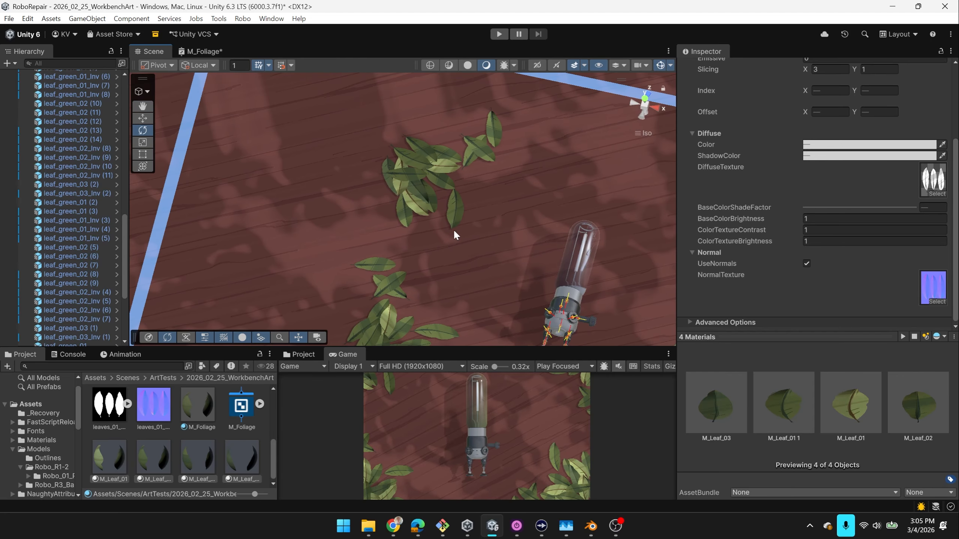
- Turn UseNormals off and back on for the four leaf materials to compare the shading of the leaf clusters around the robot
middle_click_drag(464, 242, 430, 158)
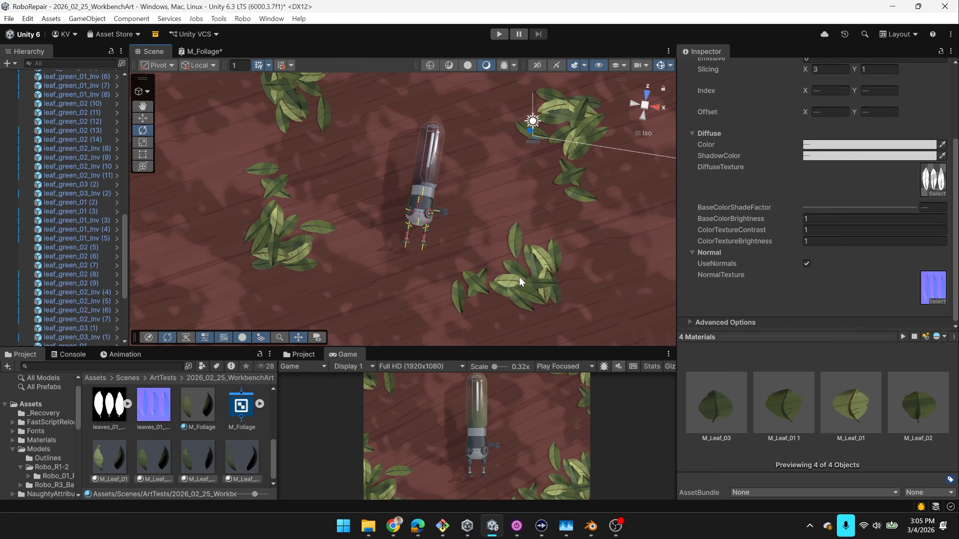
scroll(491, 300, "up", 3)
middle_click_drag(512, 304, 488, 257)
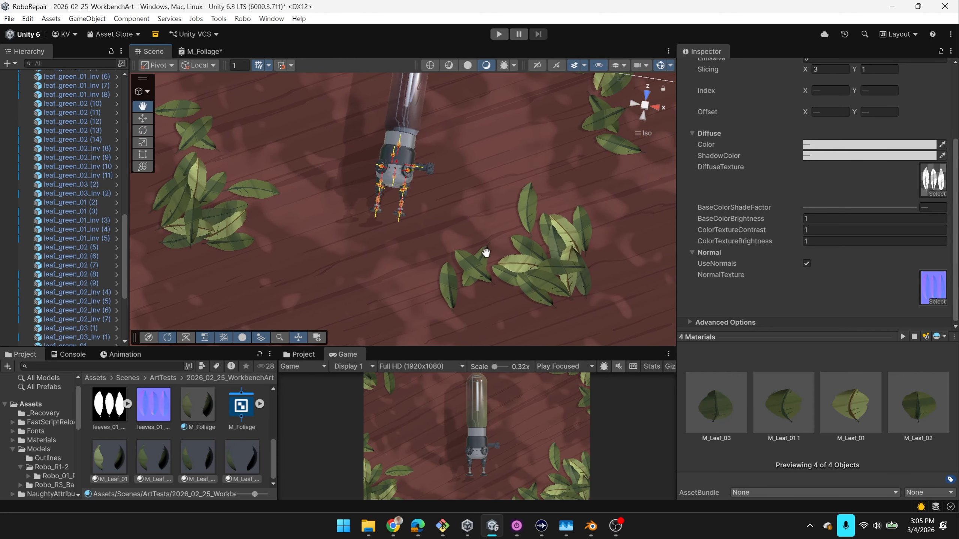
left_click(808, 264)
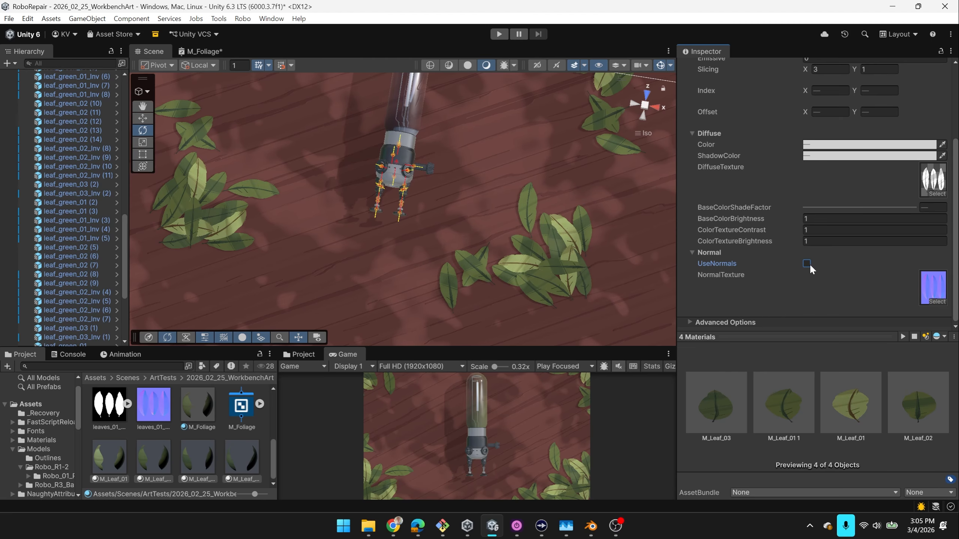
left_click(808, 263)
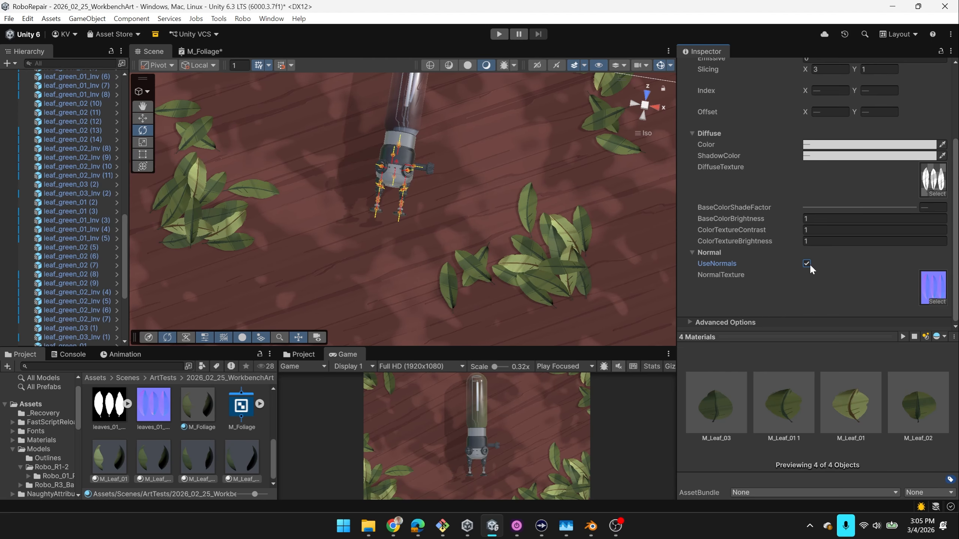
- Inspect the leaves_01_mask and leaves_01_normals textures in the project assets
left_click(110, 418)
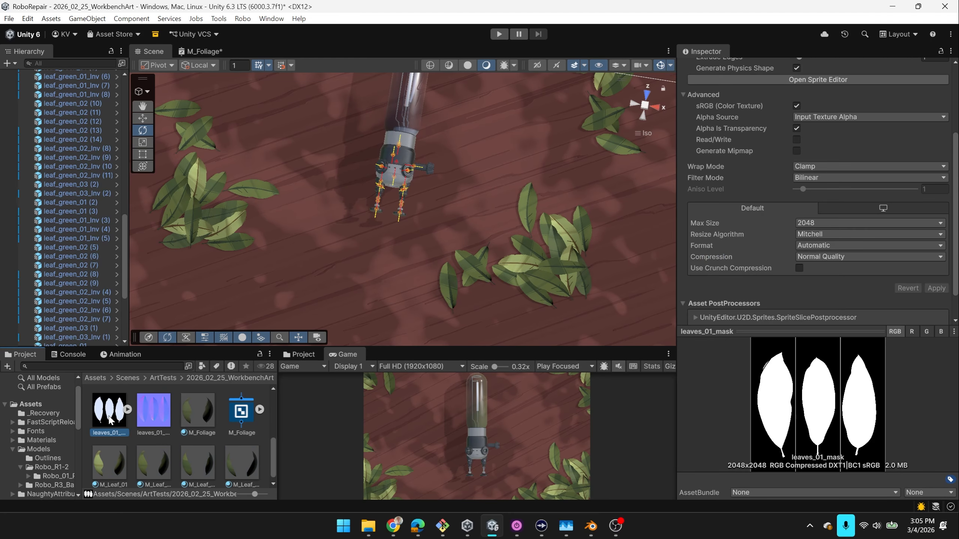
left_click(144, 414)
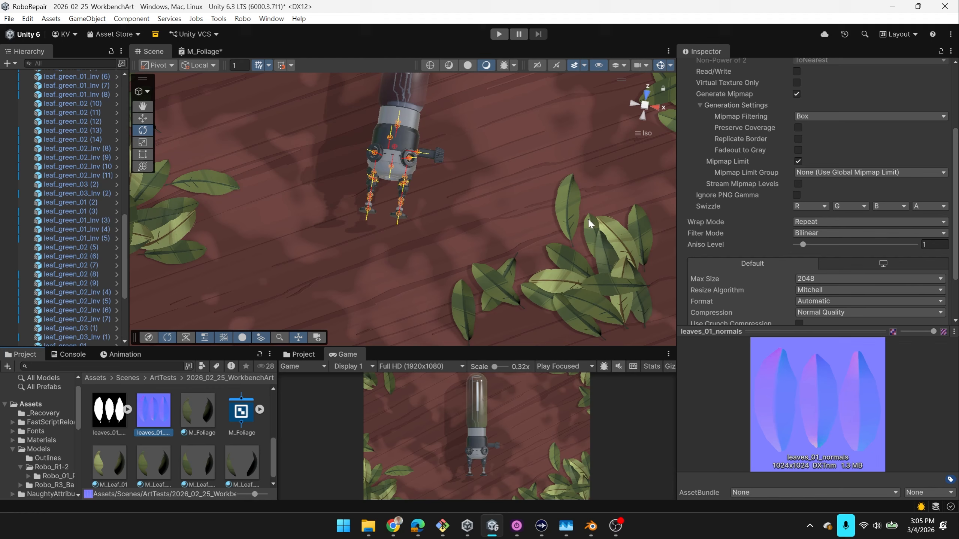
- Select and frame the single leaf leaf_green_01 (1) beside the cluster and display the scene in shaded wireframe
left_click(547, 219)
key("f")
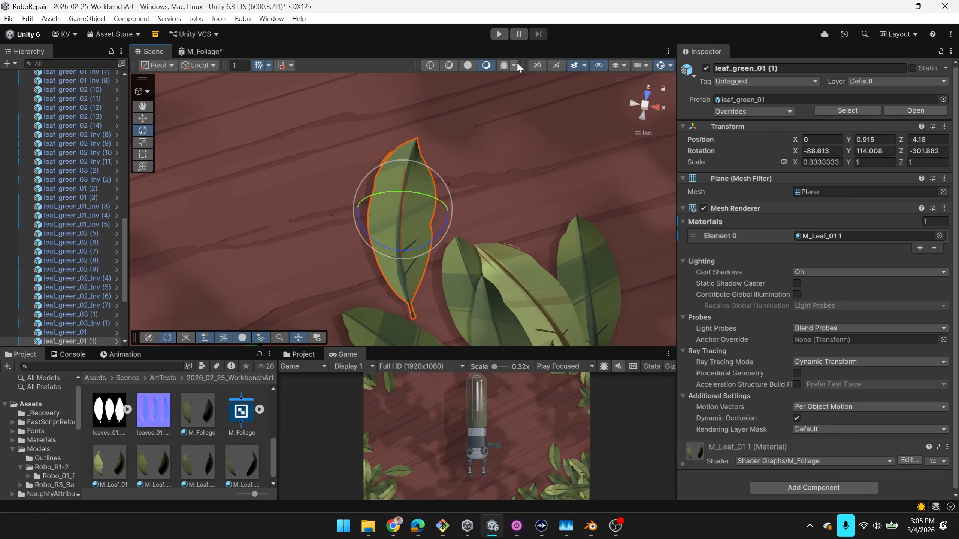
left_click(448, 65)
- Move the selected leaf up off the wooden floor to about X 0.011, Y 1.39, Z -4.165
left_click_drag(479, 244, 577, 197, "alt")
key("w")
left_click_drag(406, 172, 423, 136)
left_click_drag(434, 161, 335, 268, "alt")
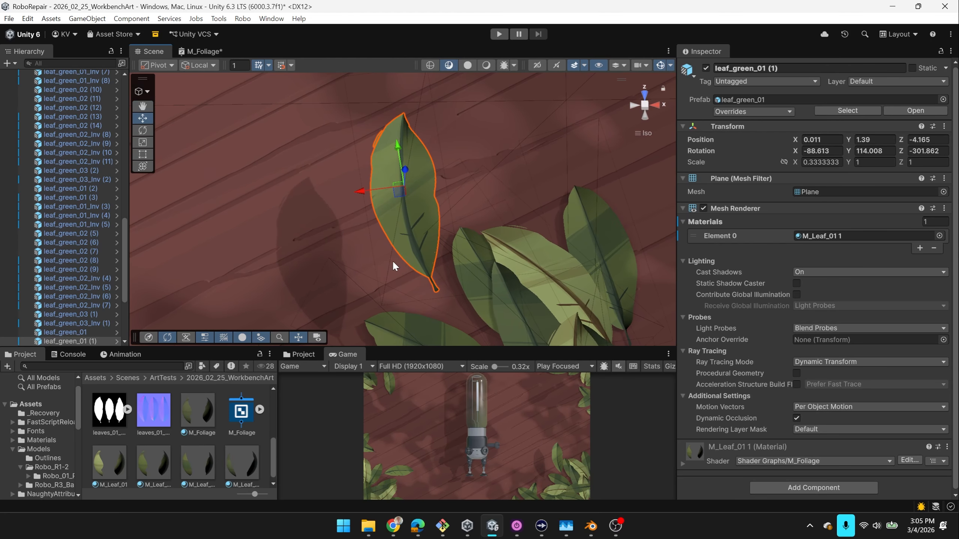